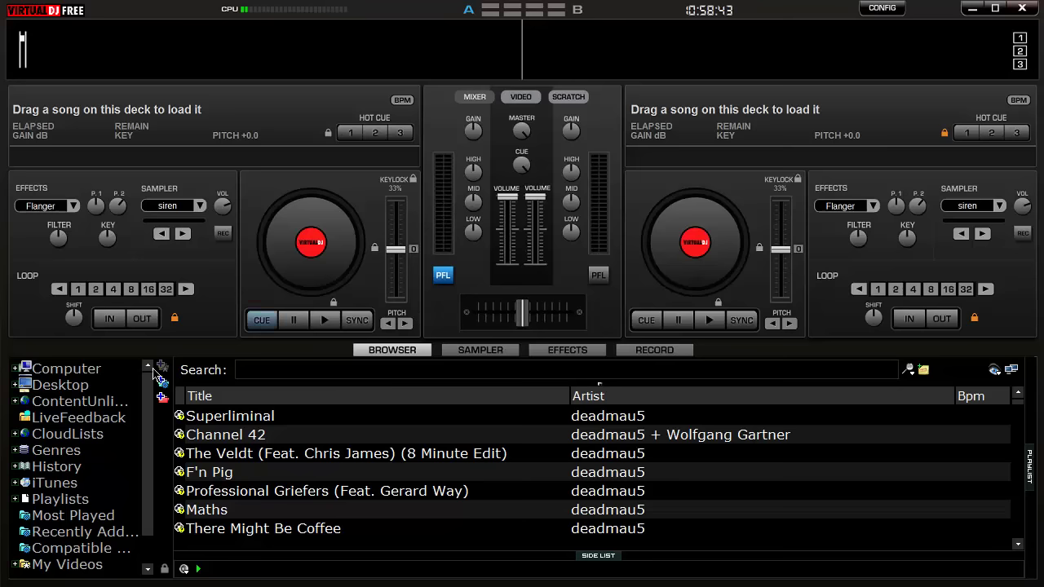
# Step: Load Animals Original Mix) from the desktop's DJ Playlist folder onto deck A, play it, and scratch back to the start
pyautogui.click(16, 386)
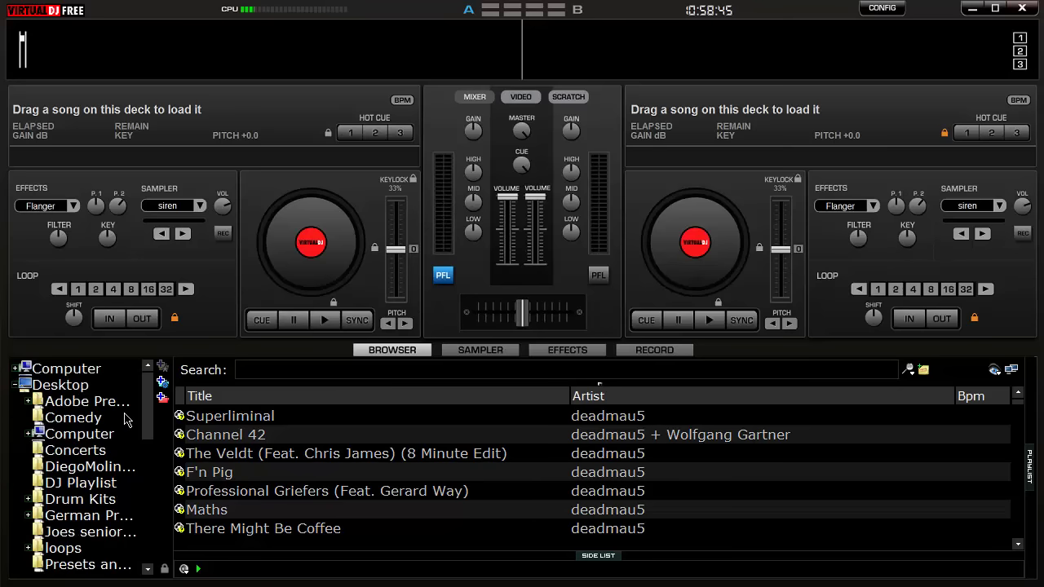
pyautogui.click(49, 487)
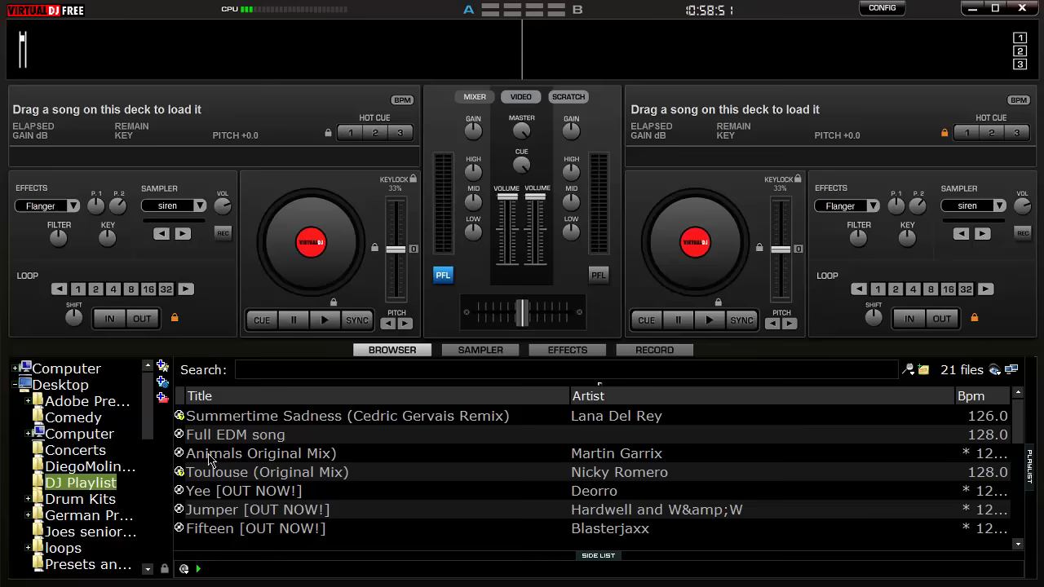
pyautogui.moveTo(209, 461); pyautogui.dragTo(310, 255)
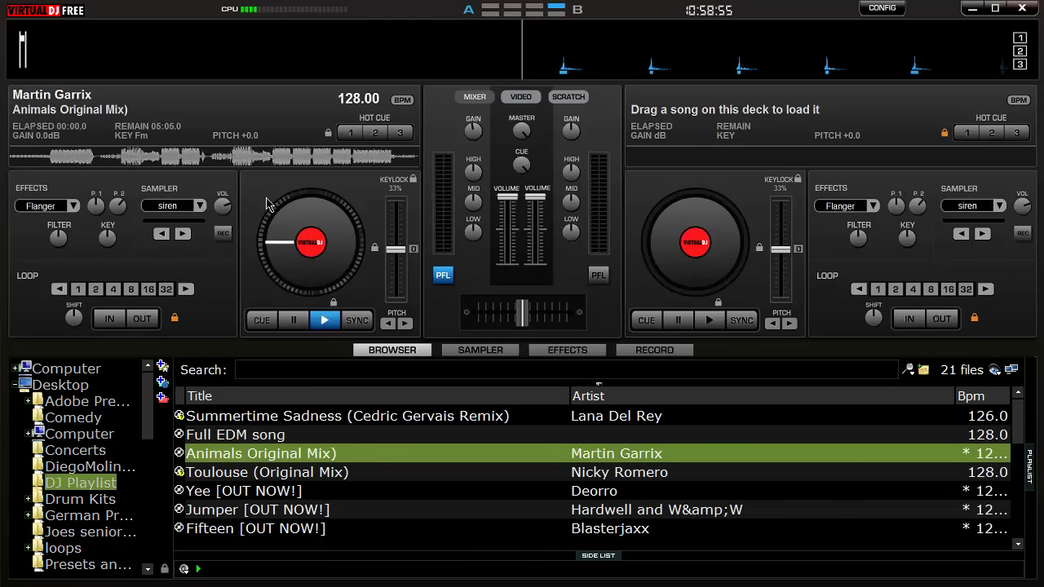
pyautogui.click(324, 319)
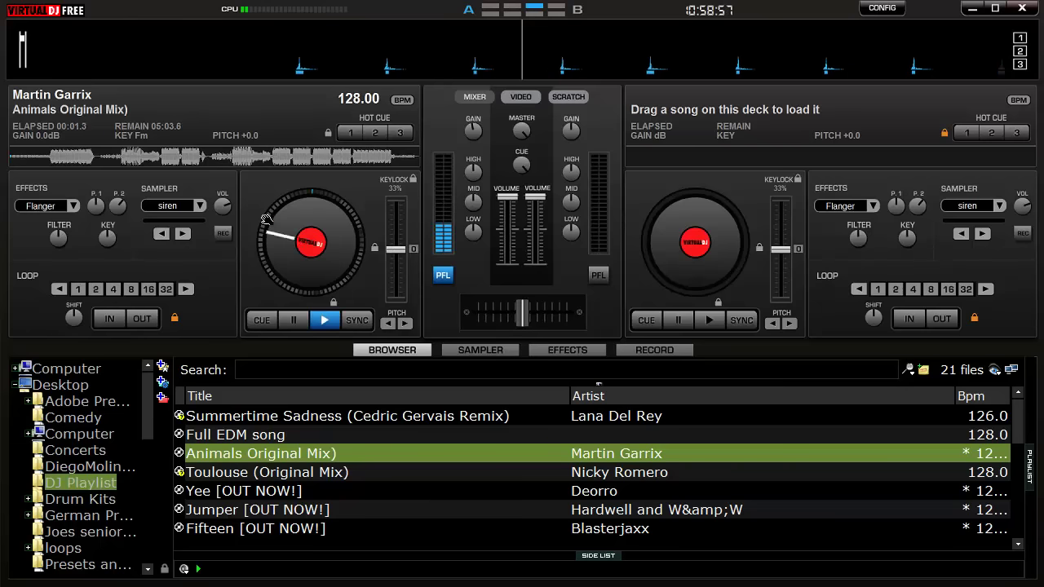
pyautogui.moveTo(266, 220); pyautogui.dragTo(244, 238)
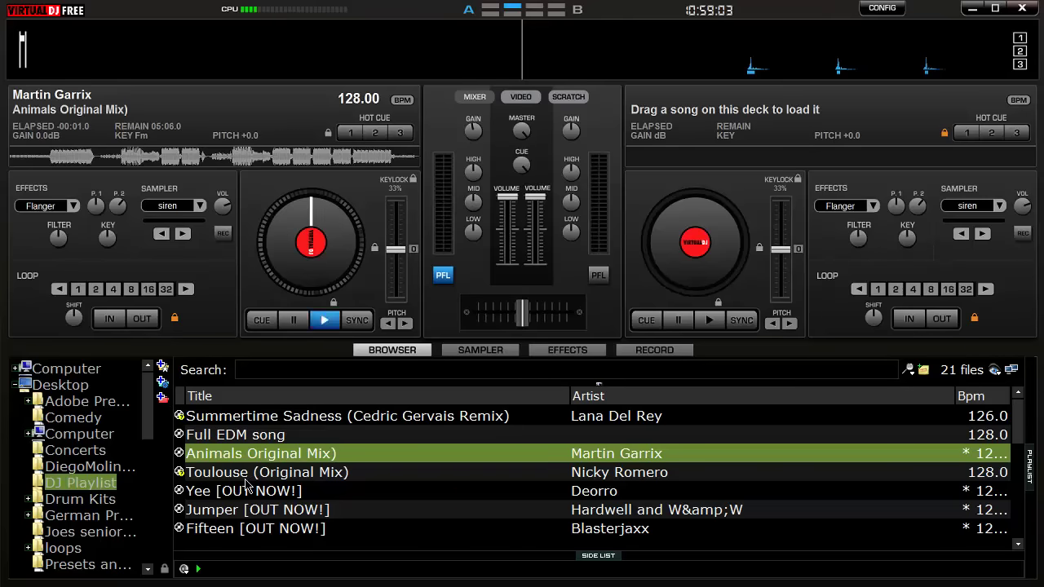
# Step: Load Toulouse (Original Mix) onto deck B and nudge both tracks close to their first beats
pyautogui.moveTo(203, 476); pyautogui.dragTo(697, 263)
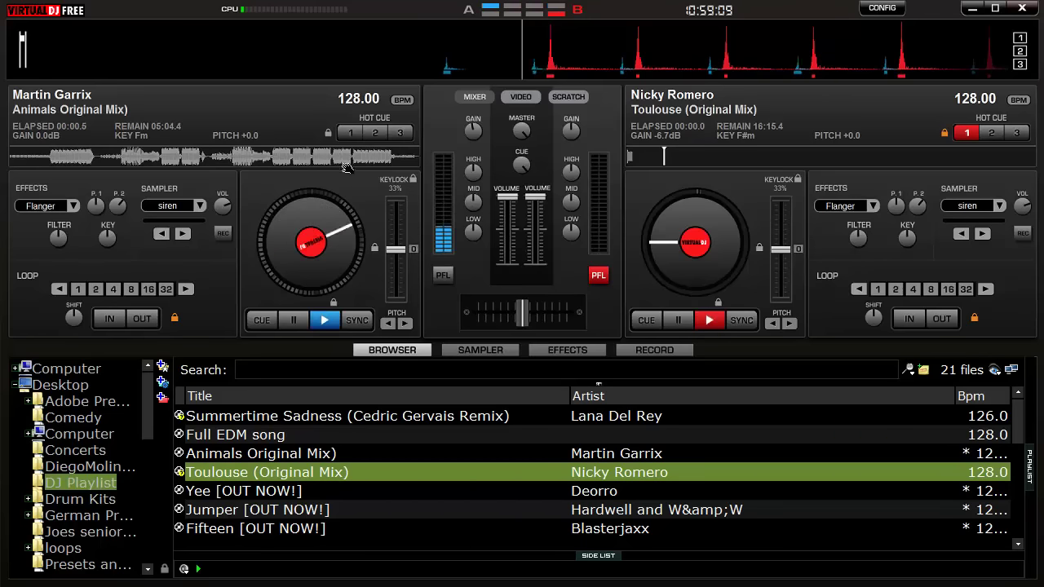
pyautogui.moveTo(328, 243); pyautogui.dragTo(293, 258)
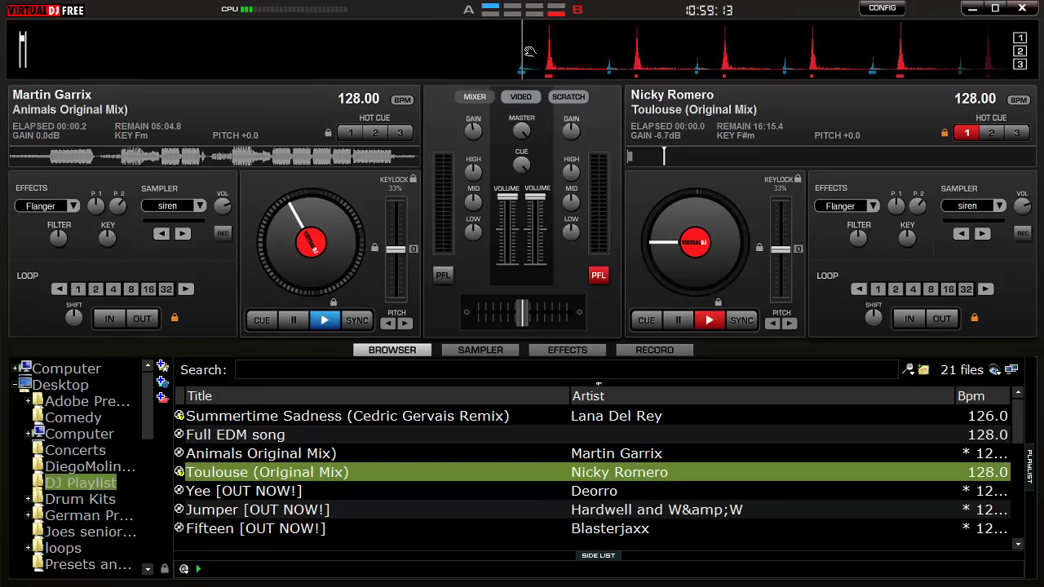
pyautogui.moveTo(529, 51); pyautogui.dragTo(604, 56)
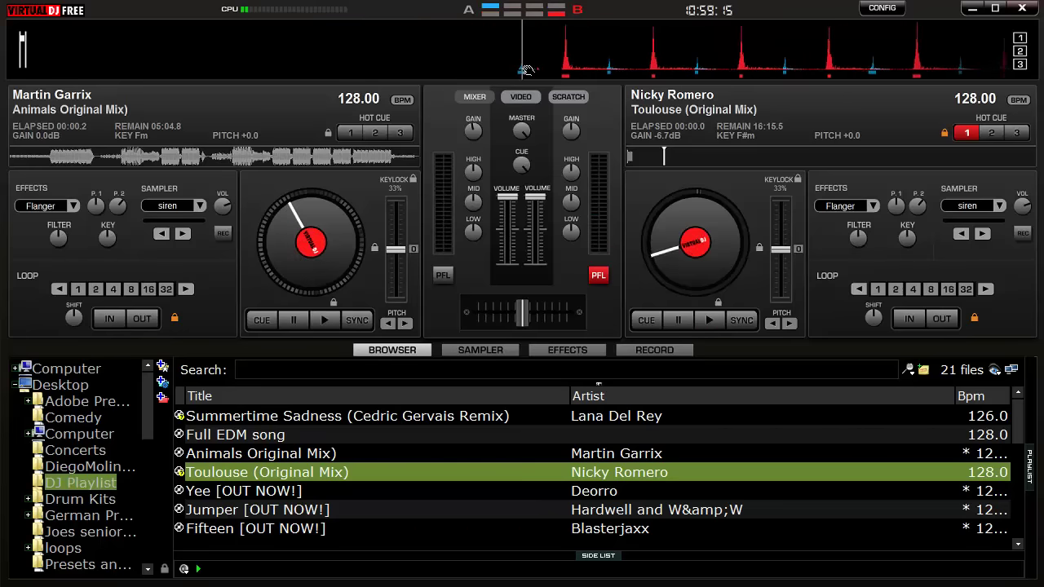
# Step: Alternate the headphone monitoring and waveform emphasis between decks A and B, ending on deck B
pyautogui.click(443, 276)
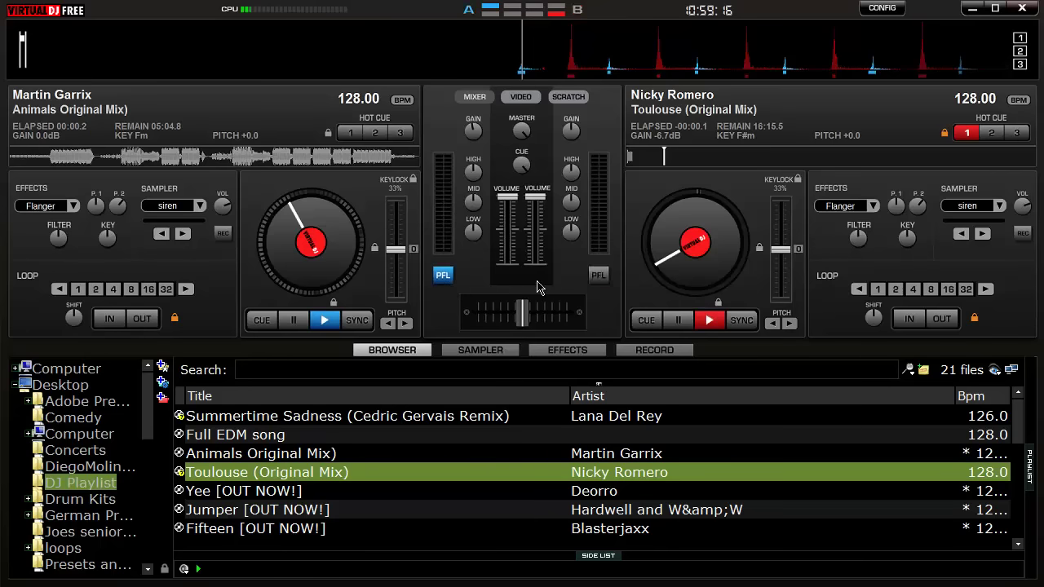
pyautogui.click(598, 276)
pyautogui.click(443, 277)
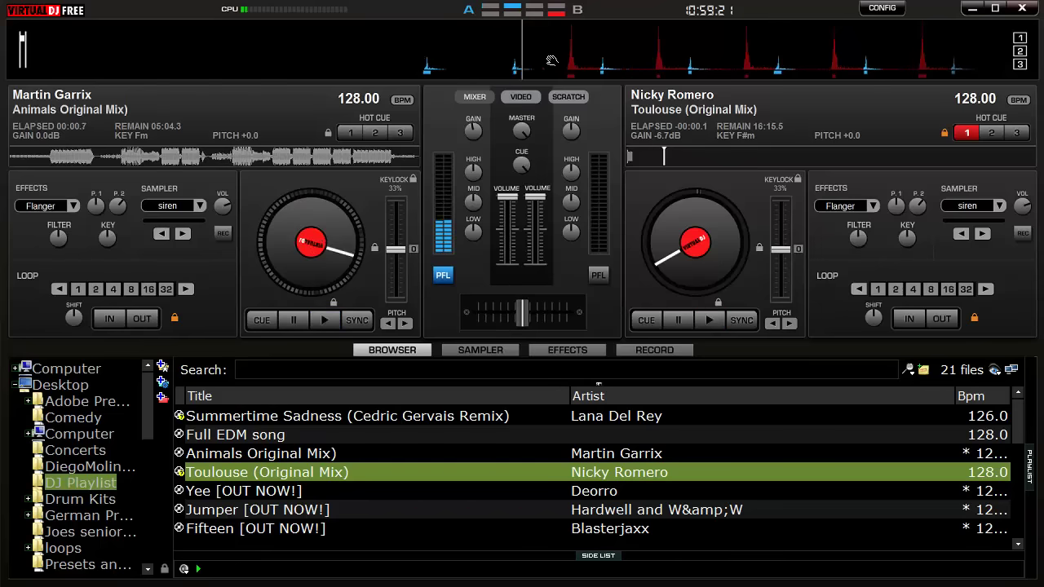
pyautogui.click(598, 276)
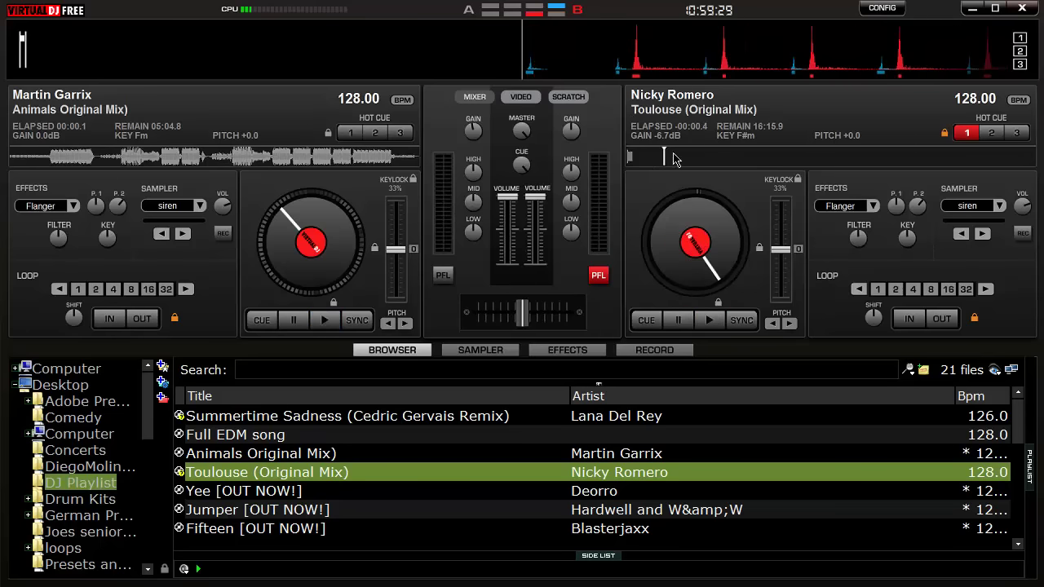
# Step: Scratch through the intro of Toulouse on deck B and seek ahead to about 03:00
pyautogui.click(639, 158)
pyautogui.click(634, 159)
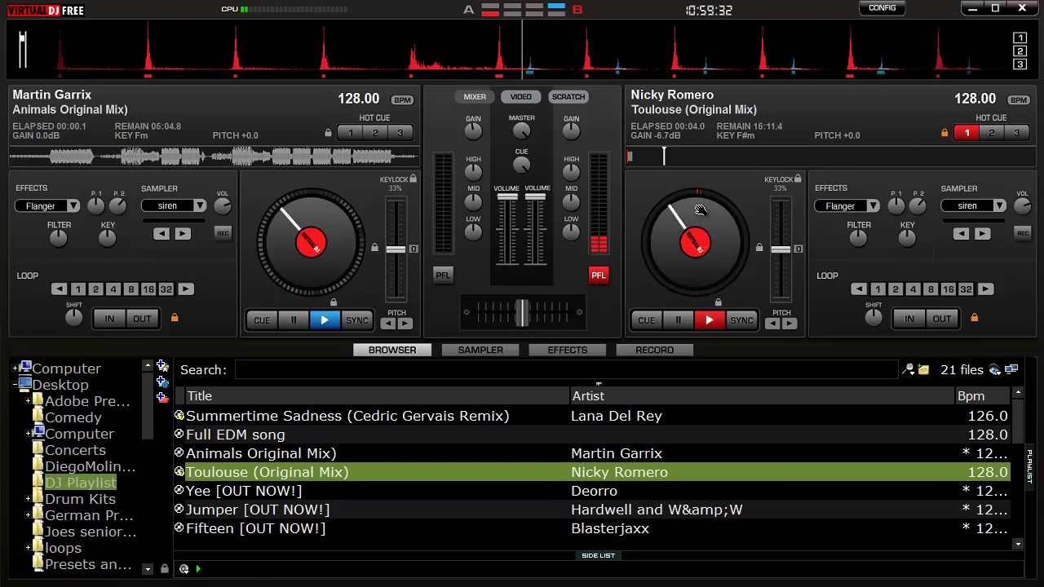
pyautogui.moveTo(700, 209); pyautogui.dragTo(722, 242)
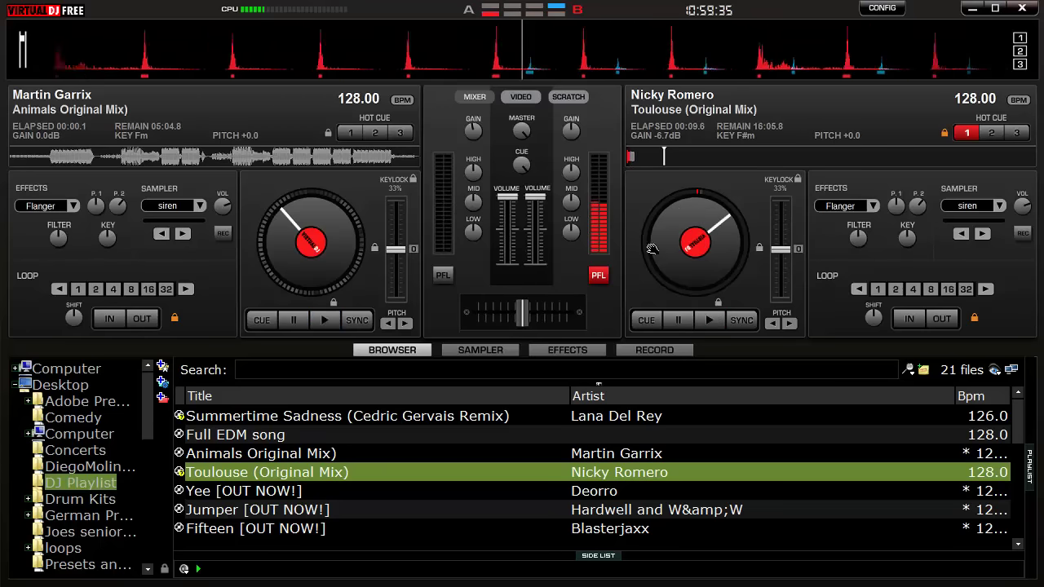
pyautogui.click(642, 157)
pyautogui.moveTo(641, 152); pyautogui.dragTo(702, 151)
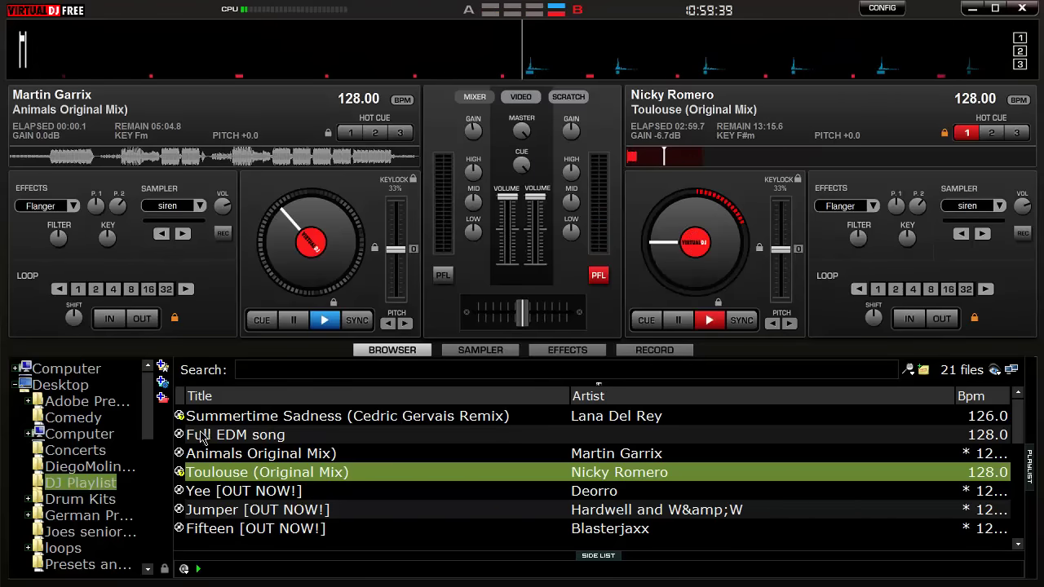
# Step: Load Full EDM song onto deck B, then replace it with Toulouse (Original Mix)
pyautogui.click(365, 438)
pyautogui.moveTo(365, 438); pyautogui.dragTo(688, 286)
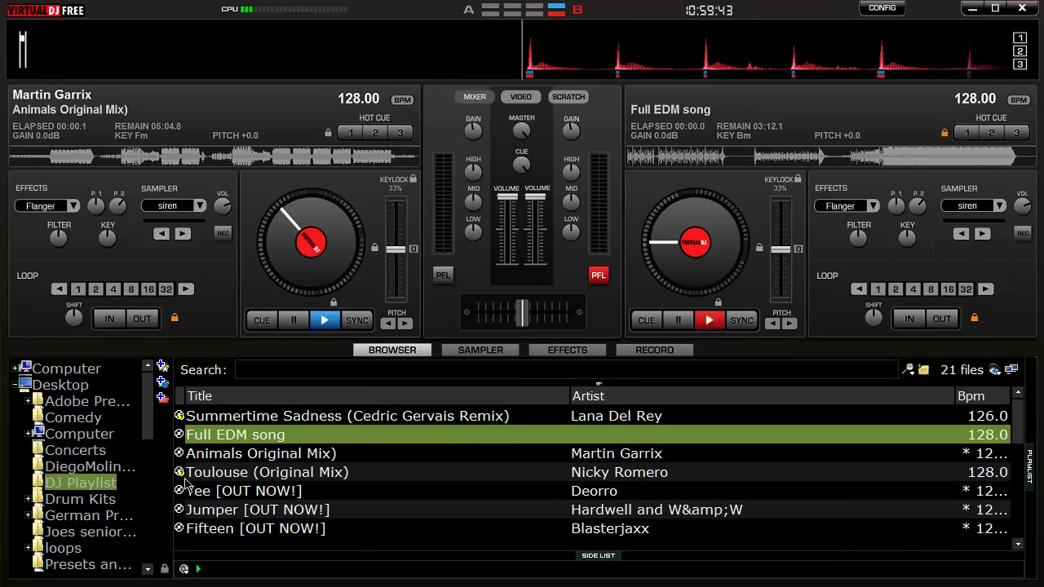
pyautogui.moveTo(230, 473); pyautogui.dragTo(690, 232)
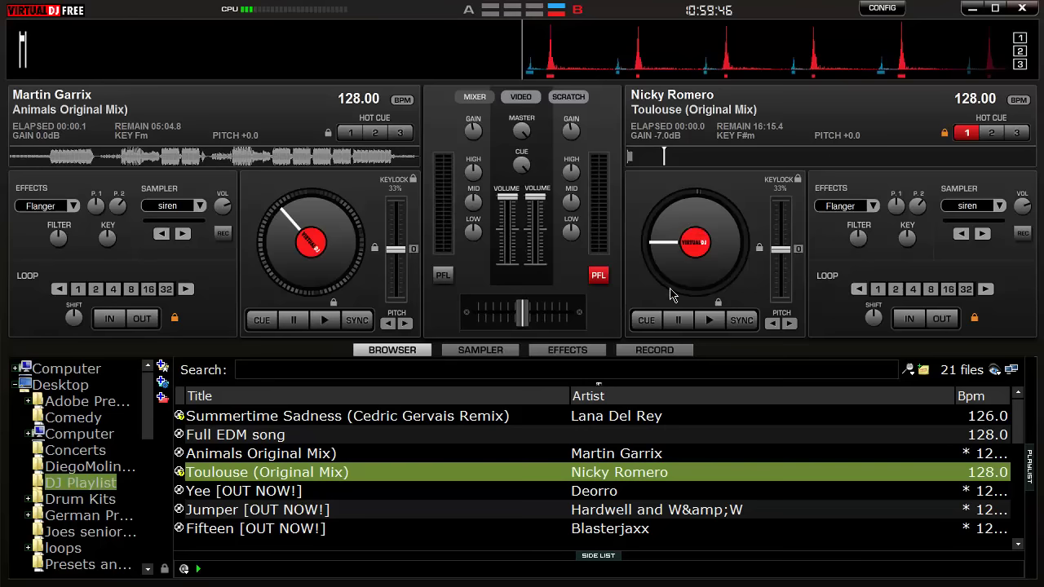
# Step: Play Toulouse on deck B, scratch its platter through the intro, and move the crossfader to deck A's side
pyautogui.click(709, 320)
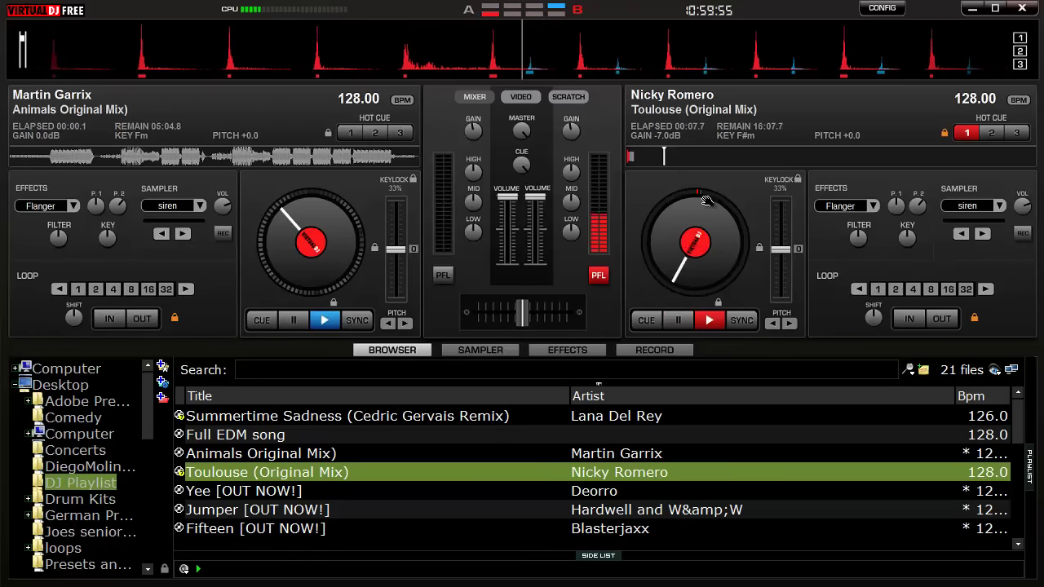
pyautogui.click(678, 320)
pyautogui.scroll(-10, 714, 259)
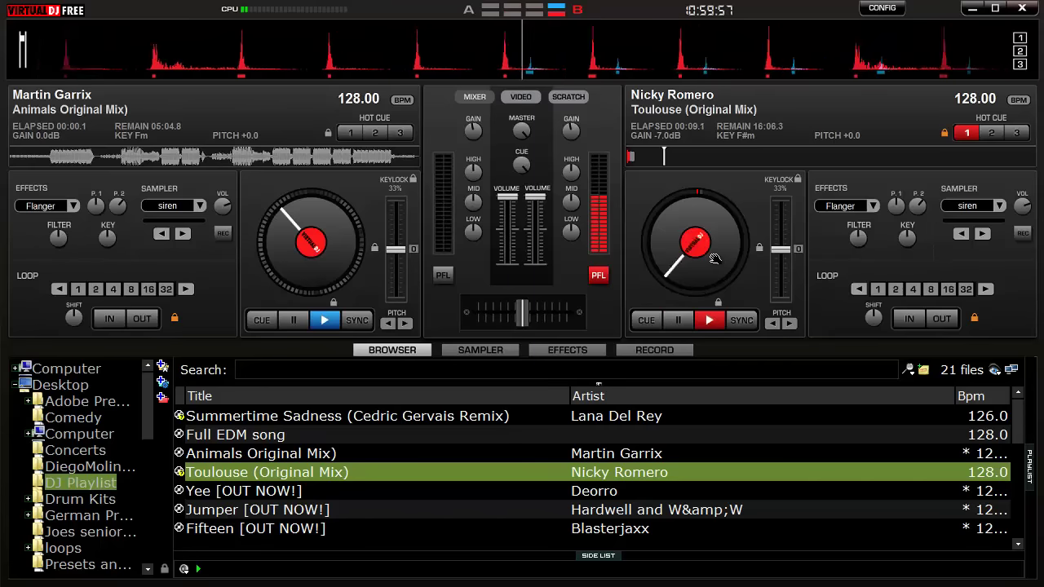
pyautogui.moveTo(714, 261); pyautogui.dragTo(657, 255)
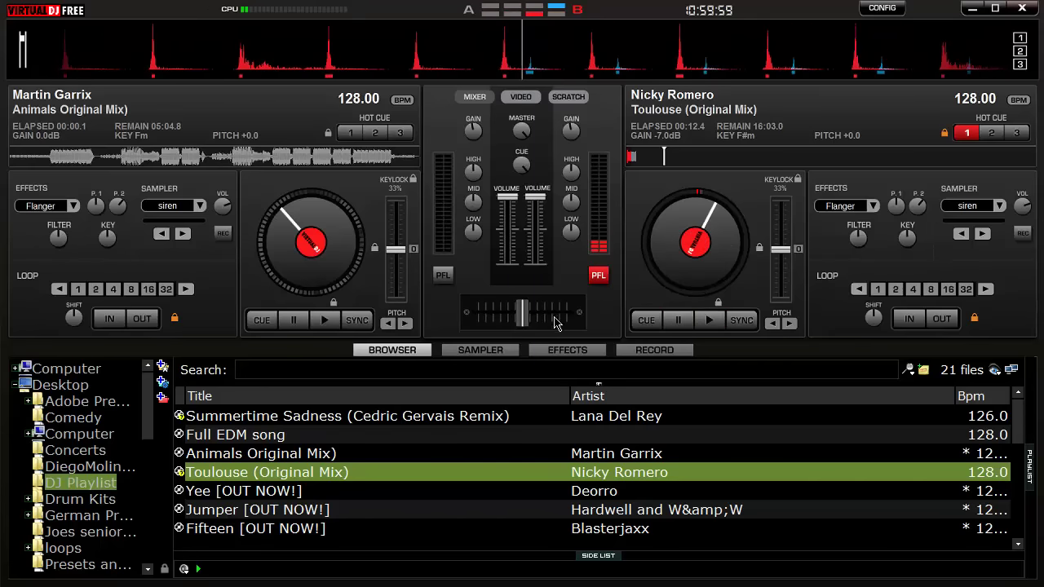
pyautogui.moveTo(523, 313); pyautogui.dragTo(415, 312)
pyautogui.moveTo(731, 247); pyautogui.dragTo(657, 230)
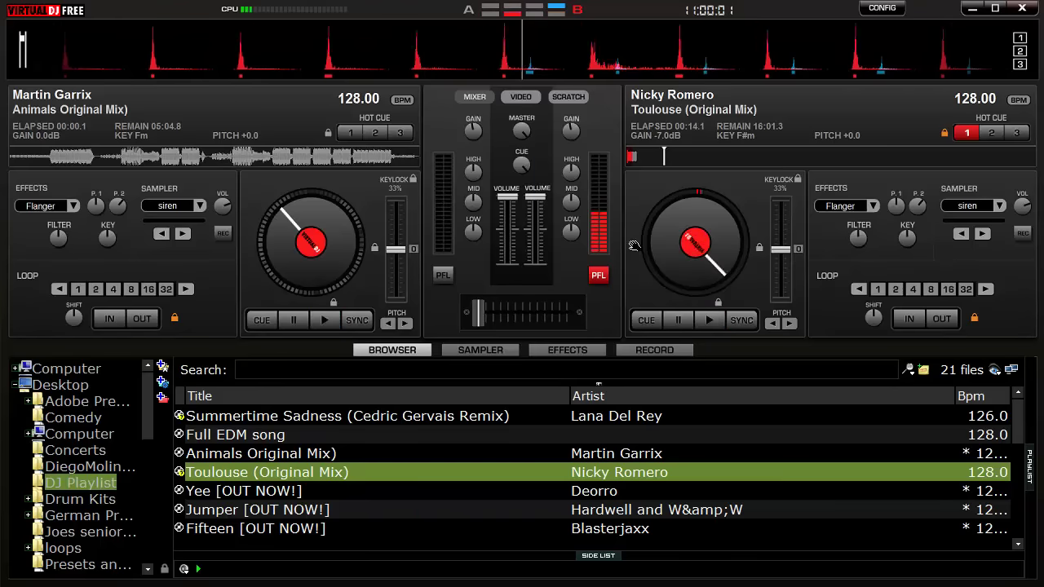
# Step: Jump to cue point 1 of Toulouse on deck B and delete that cue point
pyautogui.moveTo(634, 163); pyautogui.dragTo(663, 158)
pyautogui.click(663, 157)
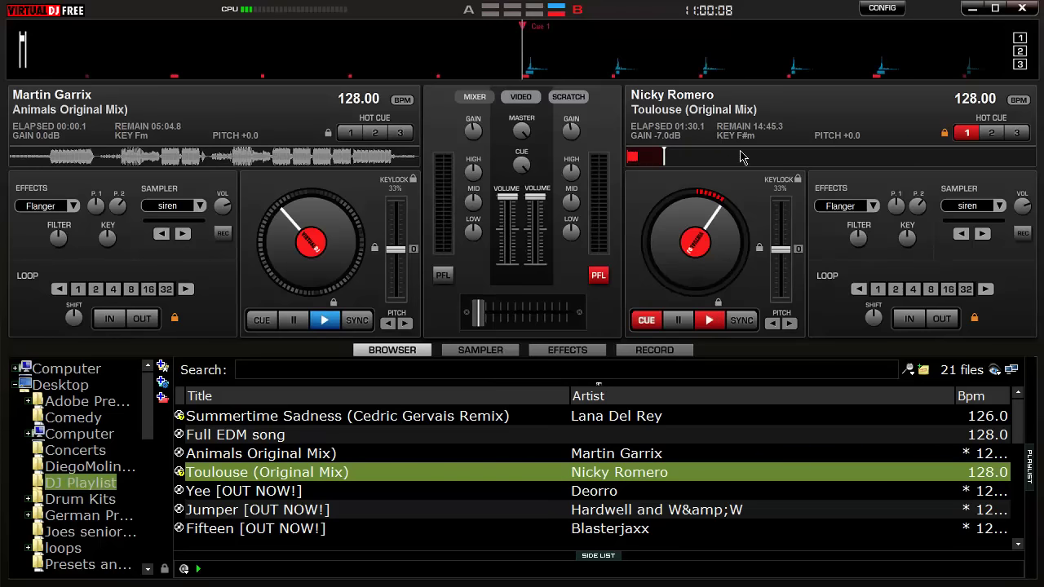
pyautogui.click(674, 159)
pyautogui.rightClick(665, 157)
pyautogui.click(687, 168)
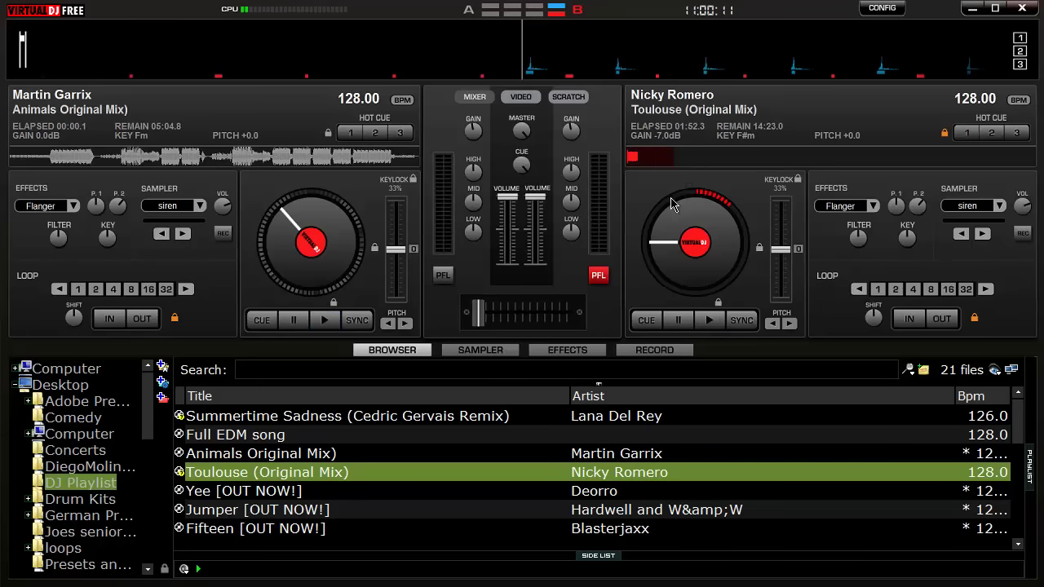
# Step: Return Toulouse on deck B to near its start and scrub its waveform forward to about 01:12
pyautogui.moveTo(654, 252)
pyautogui.mouseDown()
pyautogui.moveTo(669, 258)
pyautogui.moveTo(727, 213)
pyautogui.moveTo(683, 248)
pyautogui.moveTo(701, 252)
pyautogui.moveTo(634, 247)
pyautogui.moveTo(706, 162)
pyautogui.moveTo(762, 249)
pyautogui.moveTo(666, 254)
pyautogui.moveTo(670, 225)
pyautogui.moveTo(632, 241)
pyautogui.moveTo(662, 242)
pyautogui.moveTo(665, 256)
pyautogui.mouseUp()
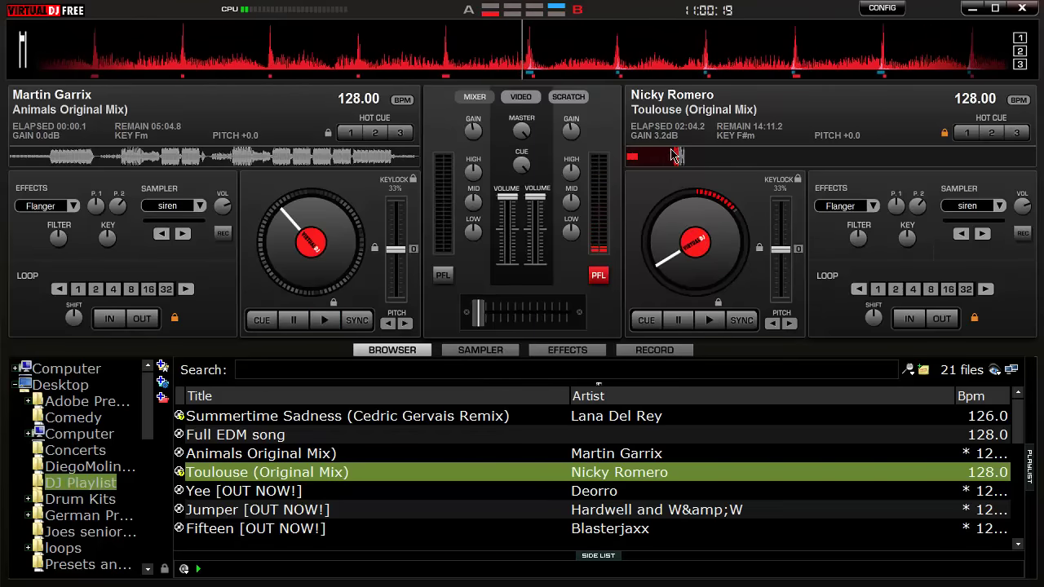
pyautogui.click(638, 162)
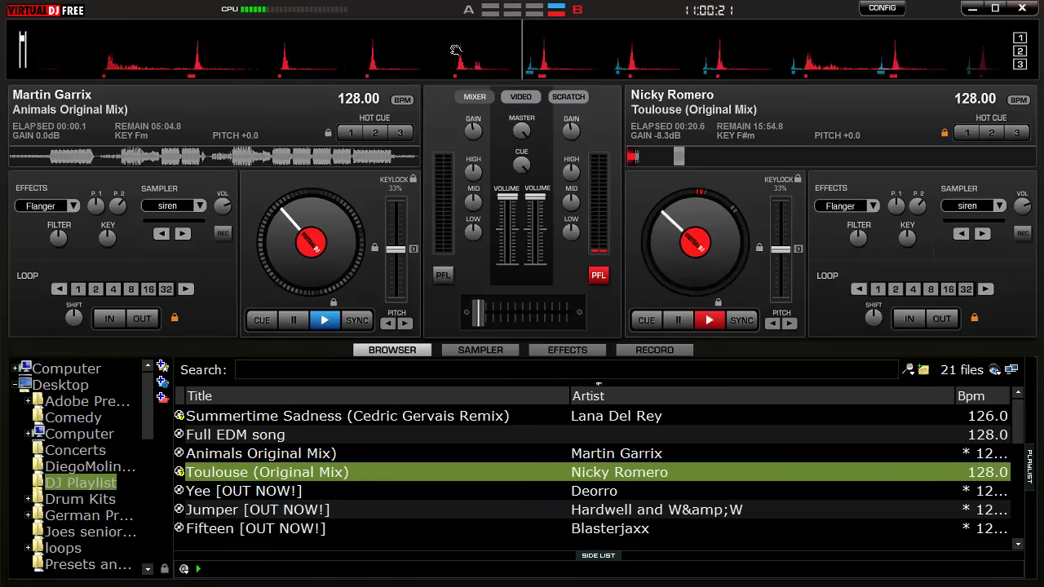
pyautogui.moveTo(992, 22); pyautogui.dragTo(816, 37)
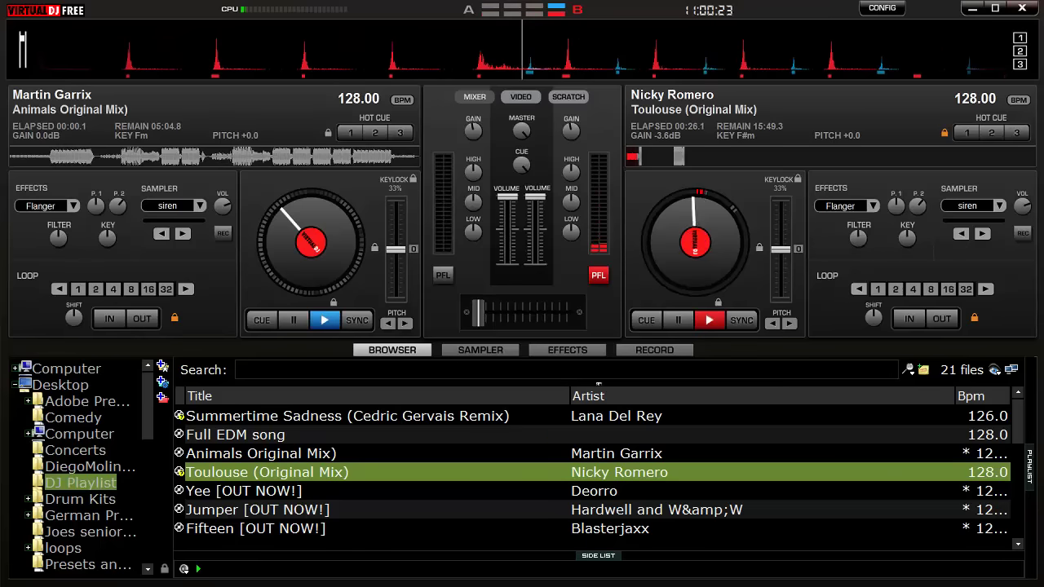
pyautogui.scroll(-4, 602, 57)
pyautogui.moveTo(584, 72); pyautogui.dragTo(24, 33)
pyautogui.moveTo(978, 27)
pyautogui.mouseDown()
pyautogui.moveTo(596, 33)
pyautogui.moveTo(615, 49)
pyautogui.moveTo(285, 31)
pyautogui.moveTo(23, 32)
pyautogui.mouseUp()
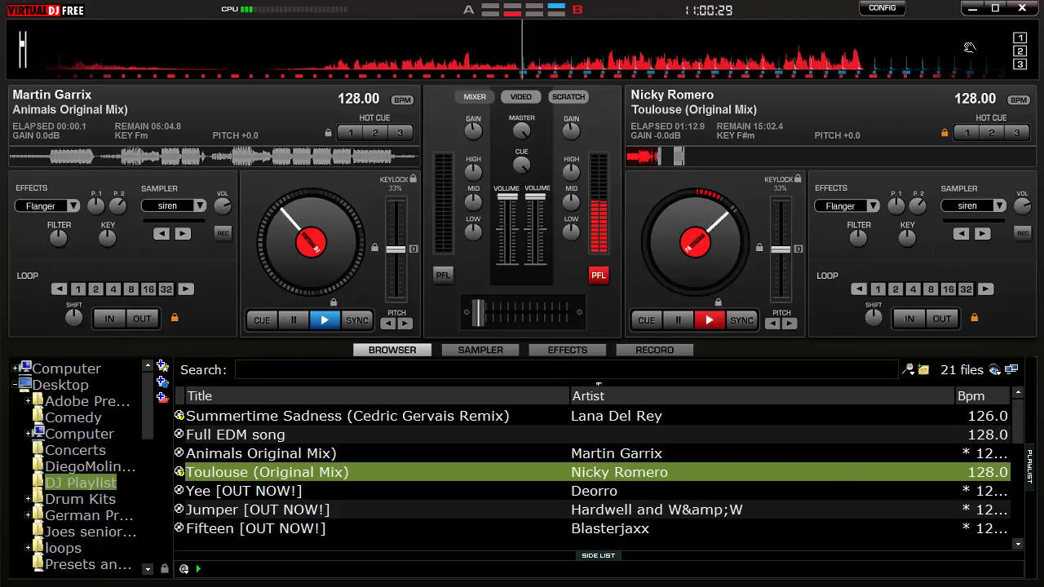
# Step: Examine the structure of Toulouse on deck B by scrubbing through its zoomed-out waveform and back to the beginning
pyautogui.moveTo(969, 46); pyautogui.dragTo(886, 41)
pyautogui.scroll(2, 587, 52)
pyautogui.scroll(-4, 586, 49)
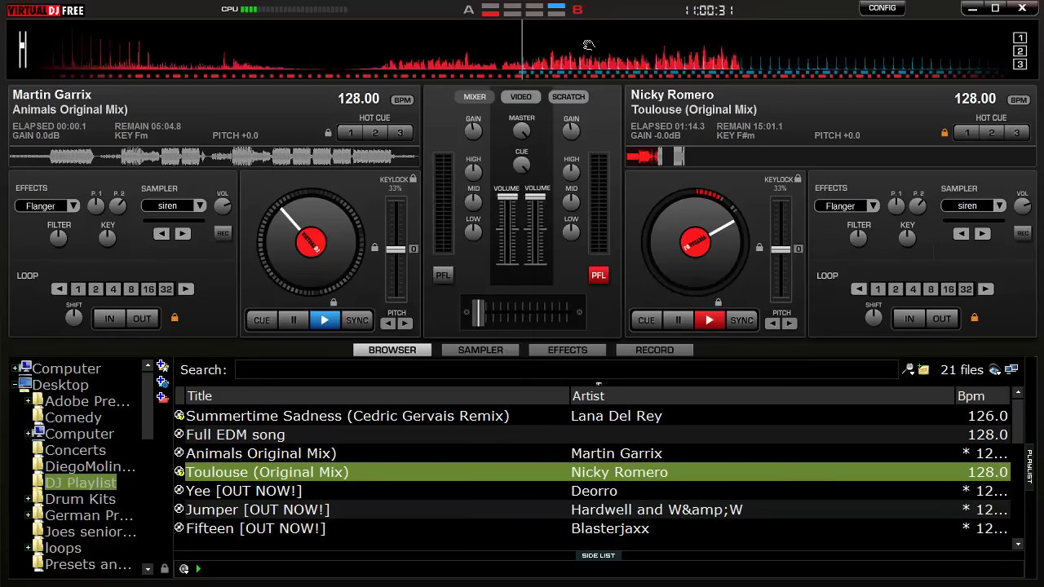
pyautogui.moveTo(635, 54); pyautogui.dragTo(774, 52)
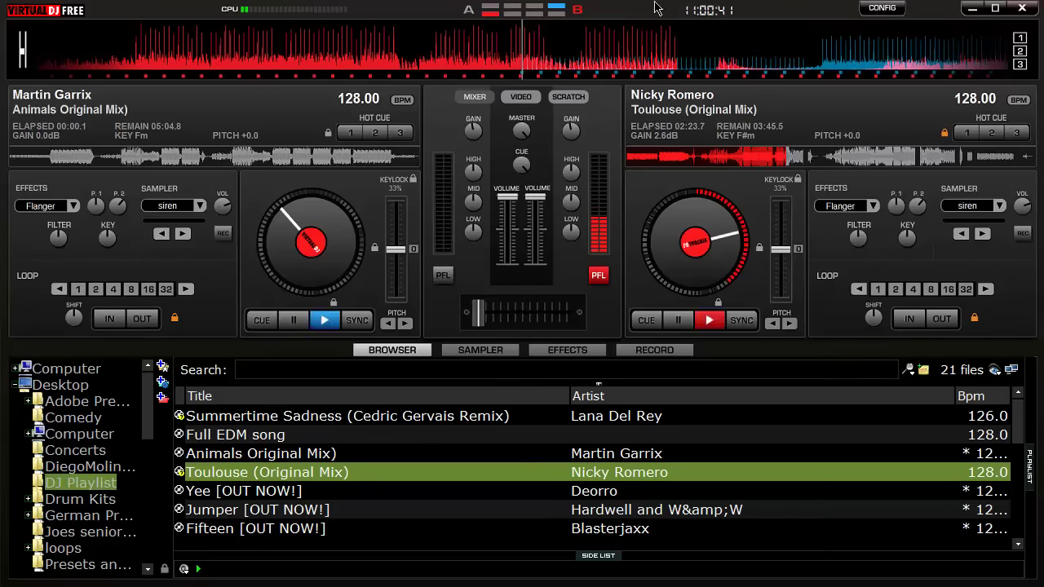
pyautogui.moveTo(736, 50); pyautogui.dragTo(32, 37)
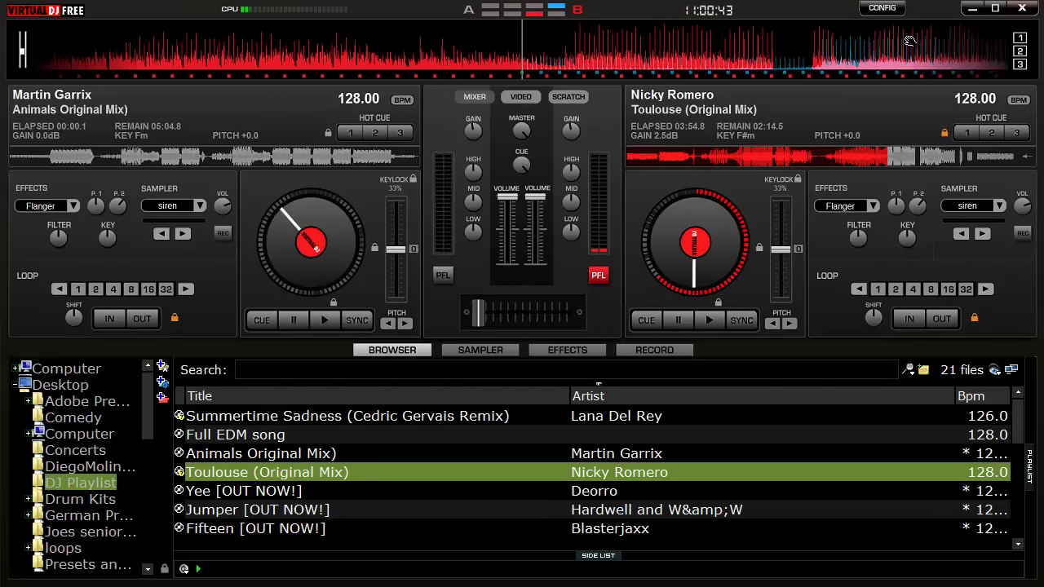
pyautogui.moveTo(909, 40); pyautogui.dragTo(32, 6)
pyautogui.moveTo(979, 36); pyautogui.dragTo(555, 8)
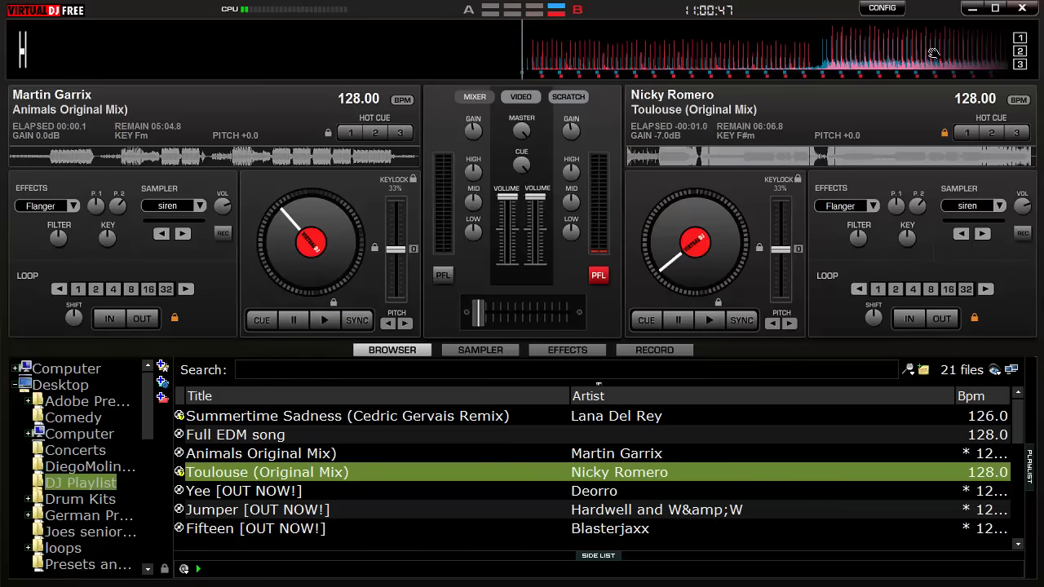
# Step: Enlarge the waveform to show individual beats and scrub Toulouse on deck B to about 00:39
pyautogui.moveTo(618, 47); pyautogui.dragTo(410, 68)
pyautogui.scroll(5, 433, 60)
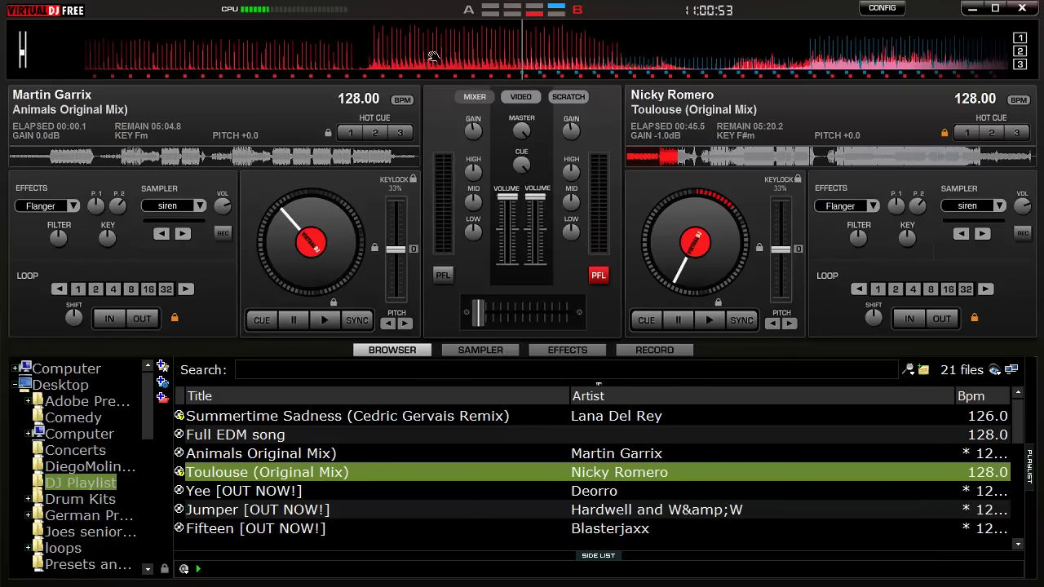
pyautogui.scroll(3, 434, 65)
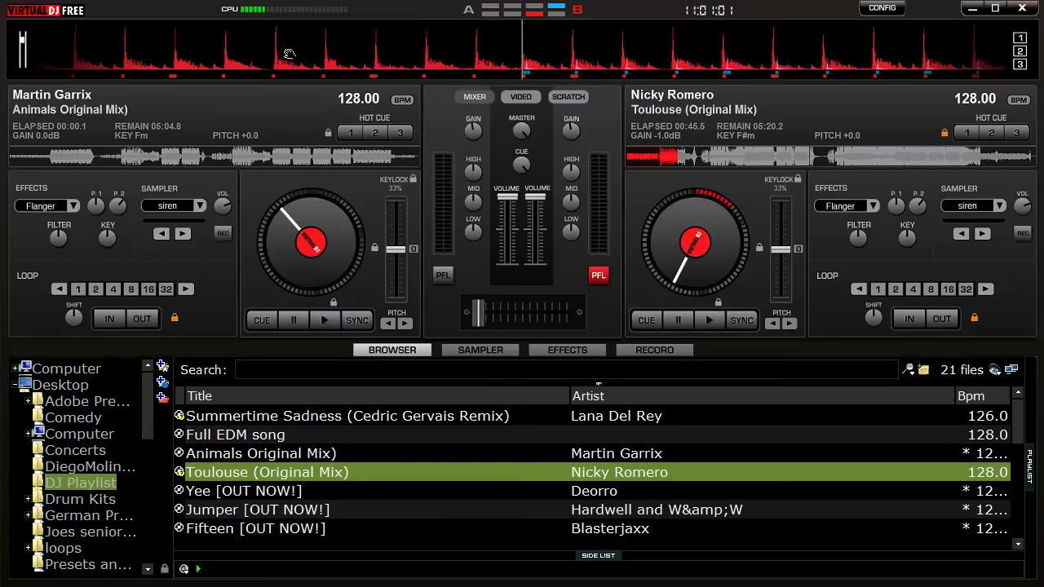
pyautogui.moveTo(286, 50); pyautogui.dragTo(616, 64)
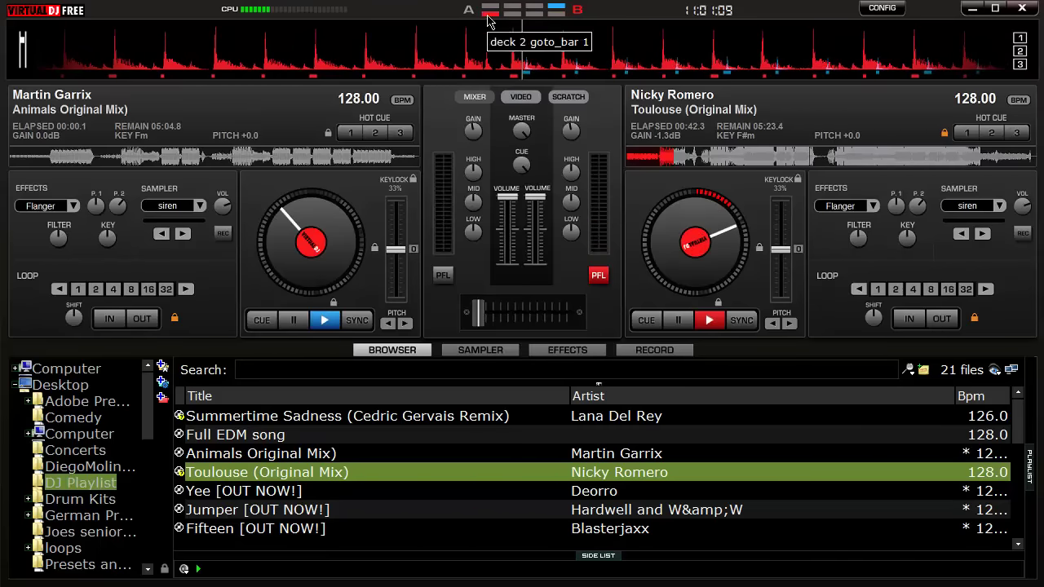
pyautogui.moveTo(548, 71); pyautogui.dragTo(571, 67)
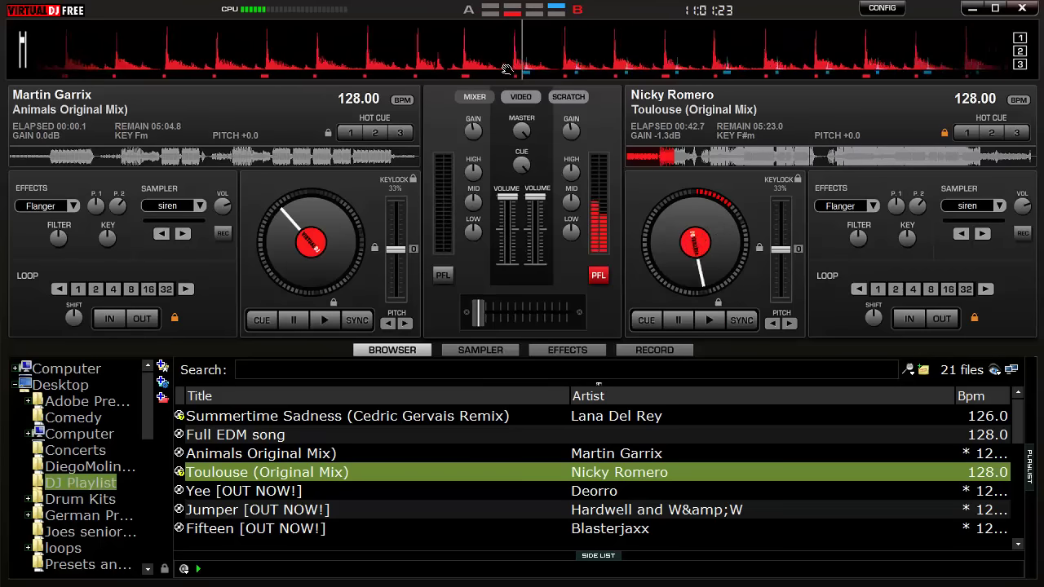
pyautogui.moveTo(335, 57); pyautogui.dragTo(301, 85)
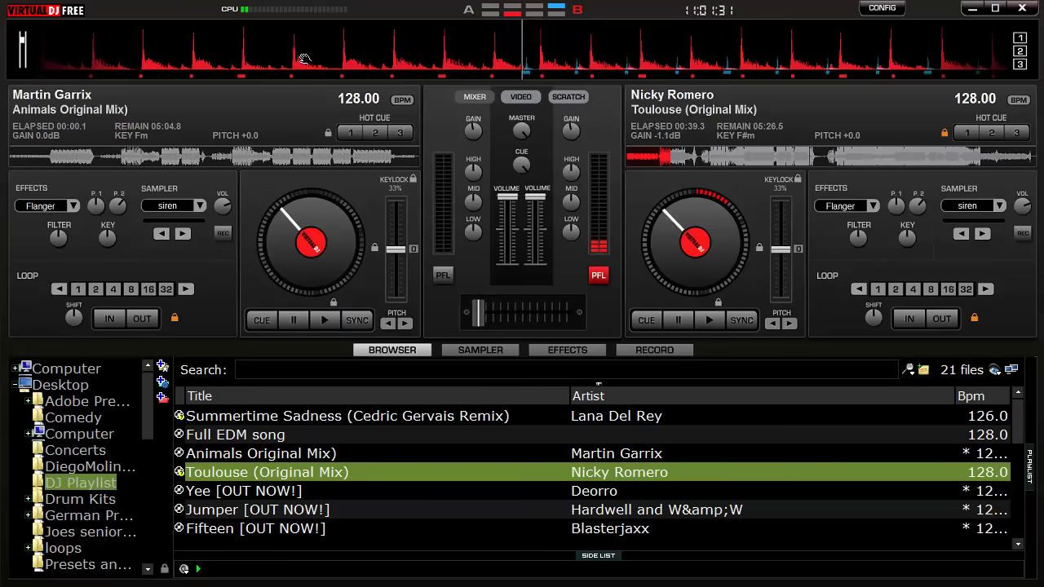
# Step: Move Toulouse on deck B back to its opening and scrub its zoomed-out waveform to about 00:02
pyautogui.click(633, 158)
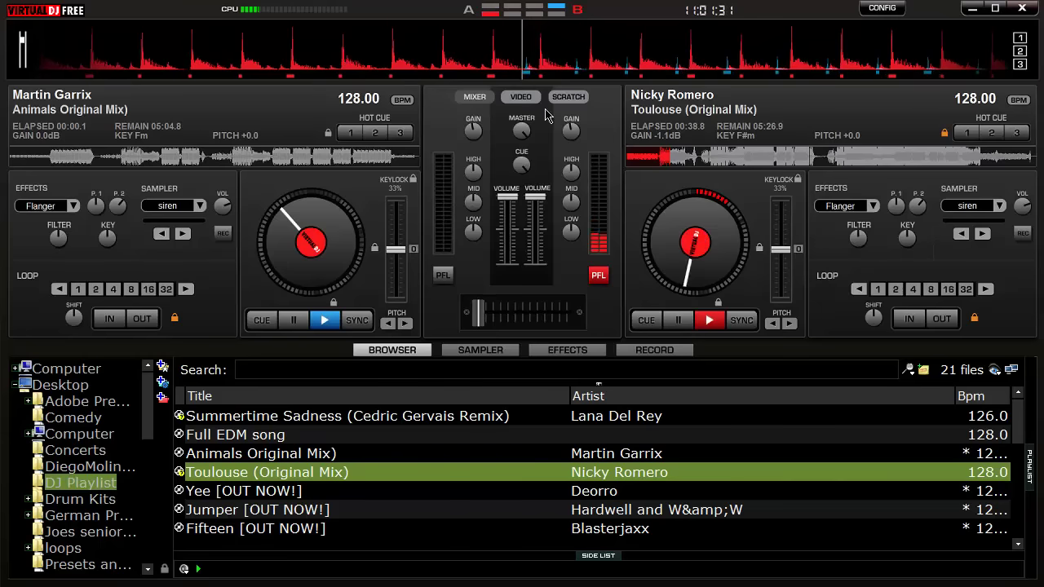
pyautogui.click(629, 157)
pyautogui.moveTo(559, 63); pyautogui.dragTo(21, 51)
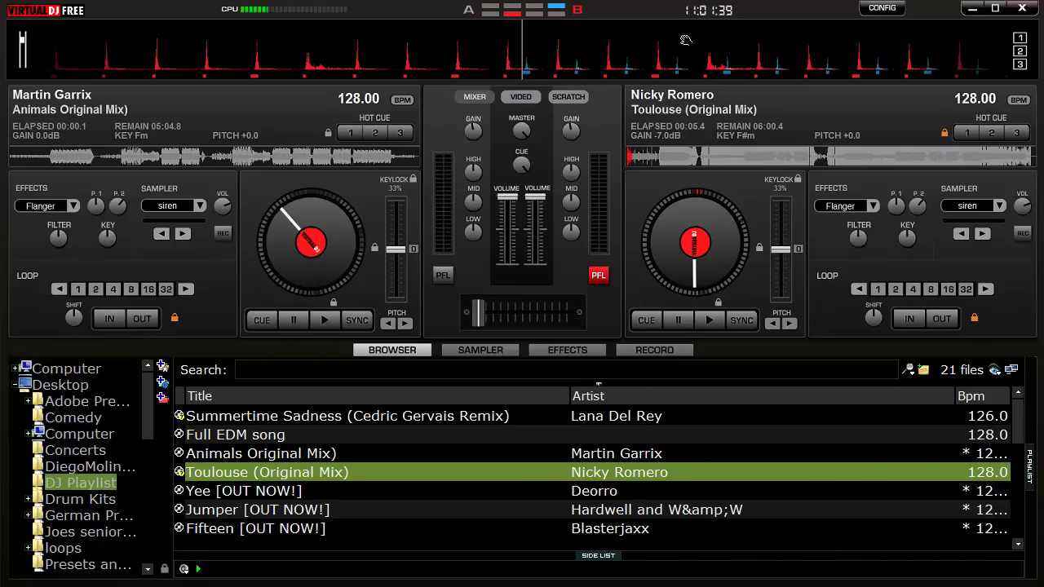
pyautogui.scroll(-2, 654, 53)
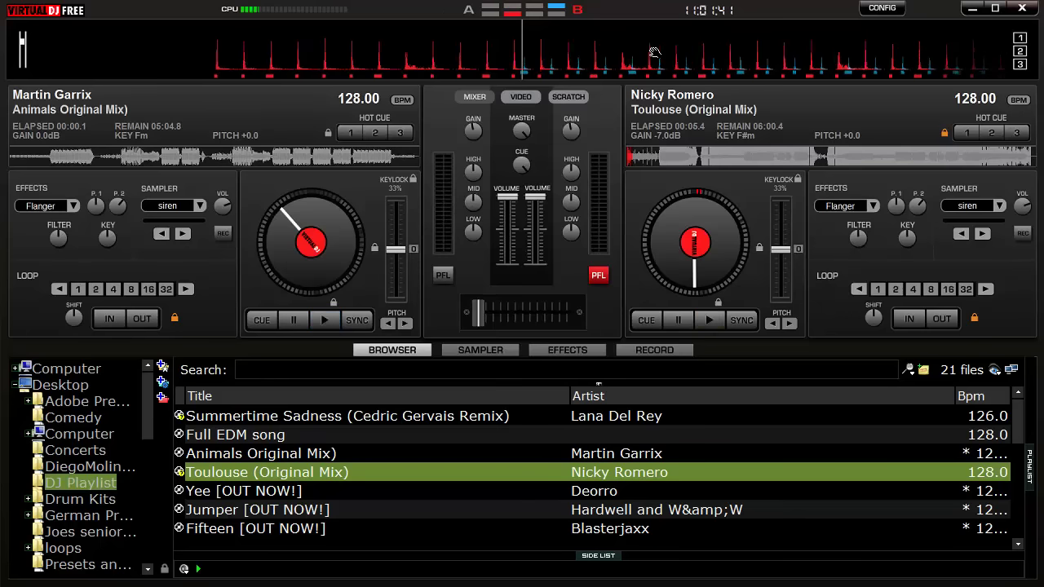
pyautogui.moveTo(654, 53); pyautogui.dragTo(877, 71)
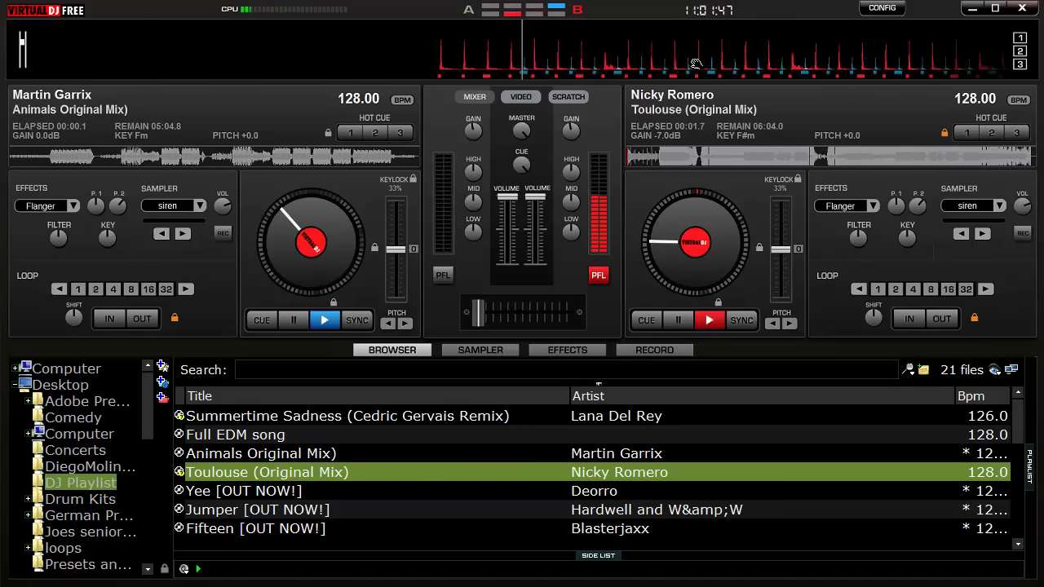
# Step: Play Toulouse on deck B from its outro at about 05:20 and centre the crossfader
pyautogui.click(1011, 159)
pyautogui.moveTo(1014, 160); pyautogui.dragTo(985, 164)
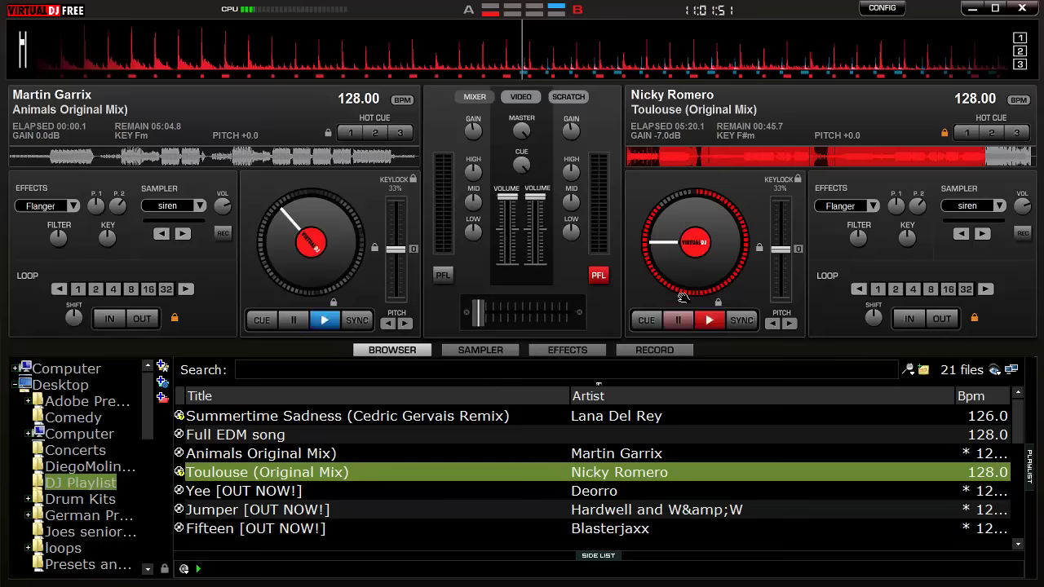
pyautogui.click(706, 320)
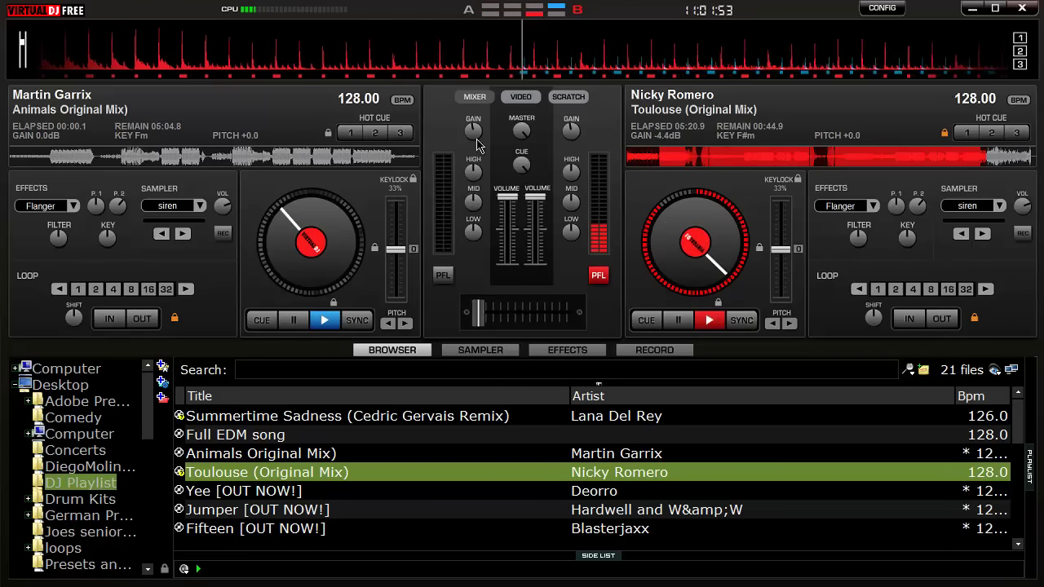
pyautogui.moveTo(487, 317); pyautogui.dragTo(535, 322)
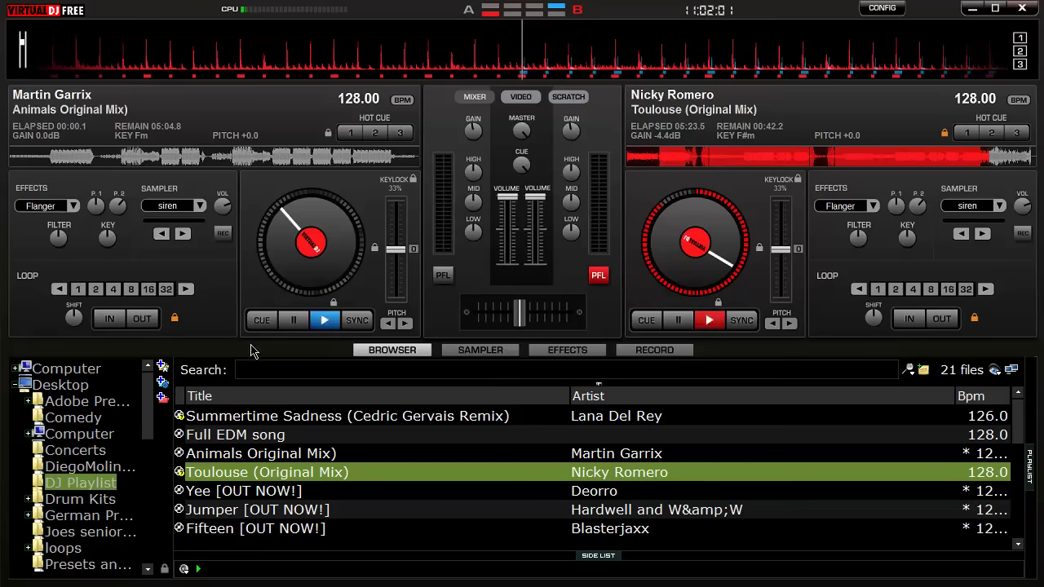
# Step: Scratch Toulouse on deck B, audition its outro, and stop it at about 05:10
pyautogui.moveTo(722, 224); pyautogui.dragTo(683, 217)
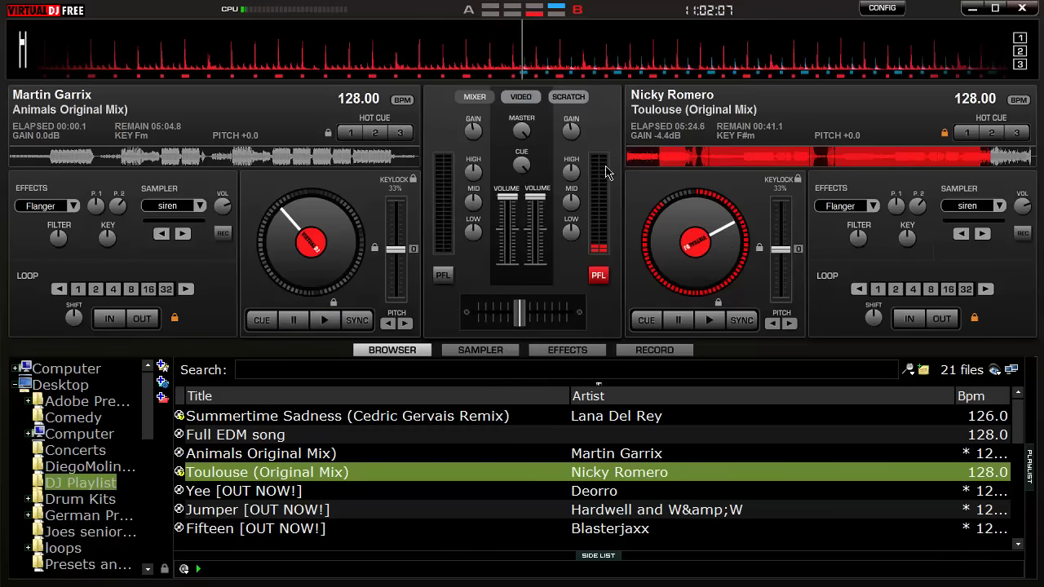
pyautogui.moveTo(741, 248); pyautogui.dragTo(715, 271)
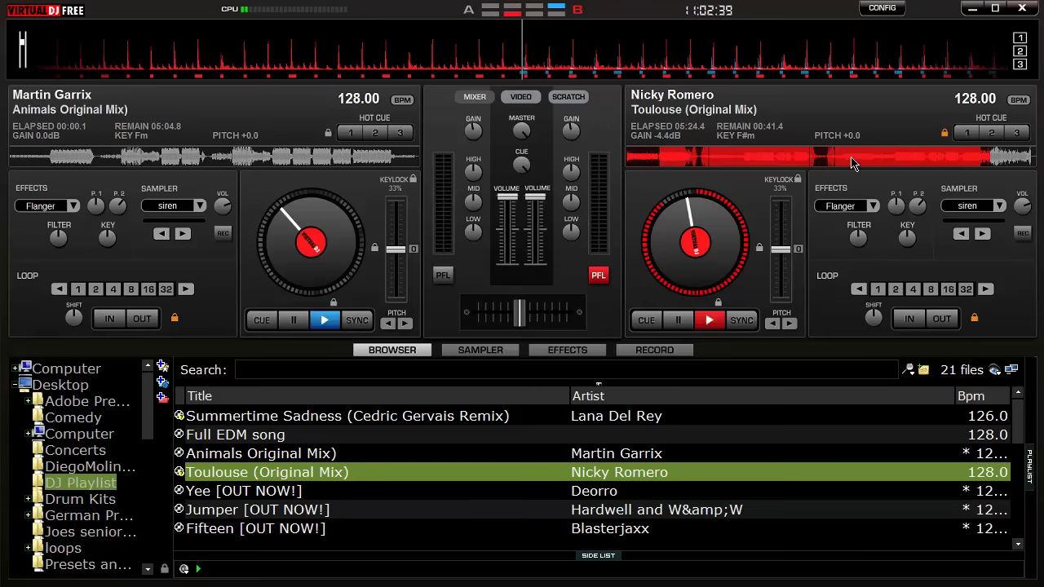
pyautogui.click(980, 161)
pyautogui.click(708, 319)
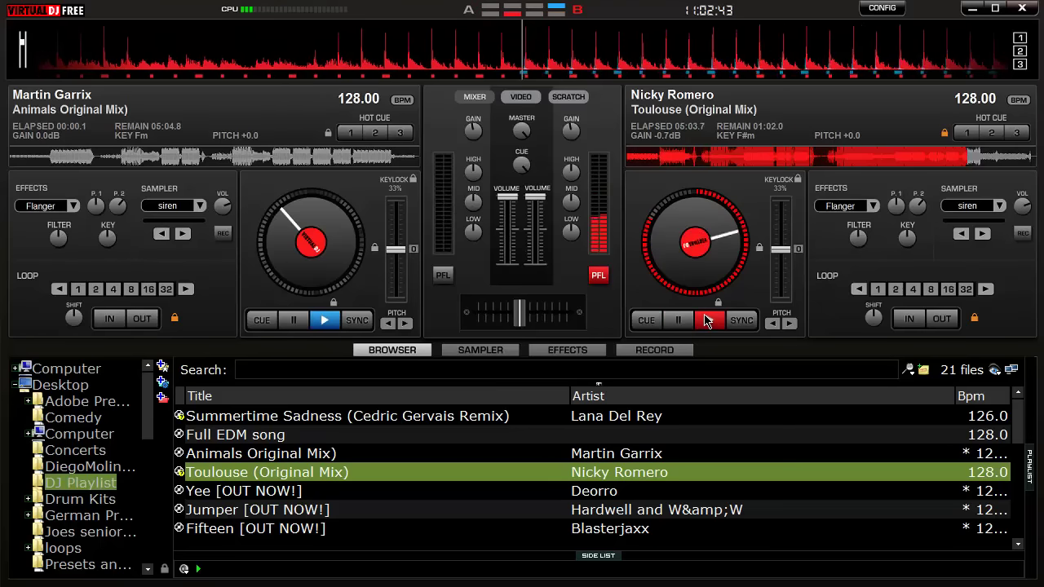
pyautogui.click(980, 161)
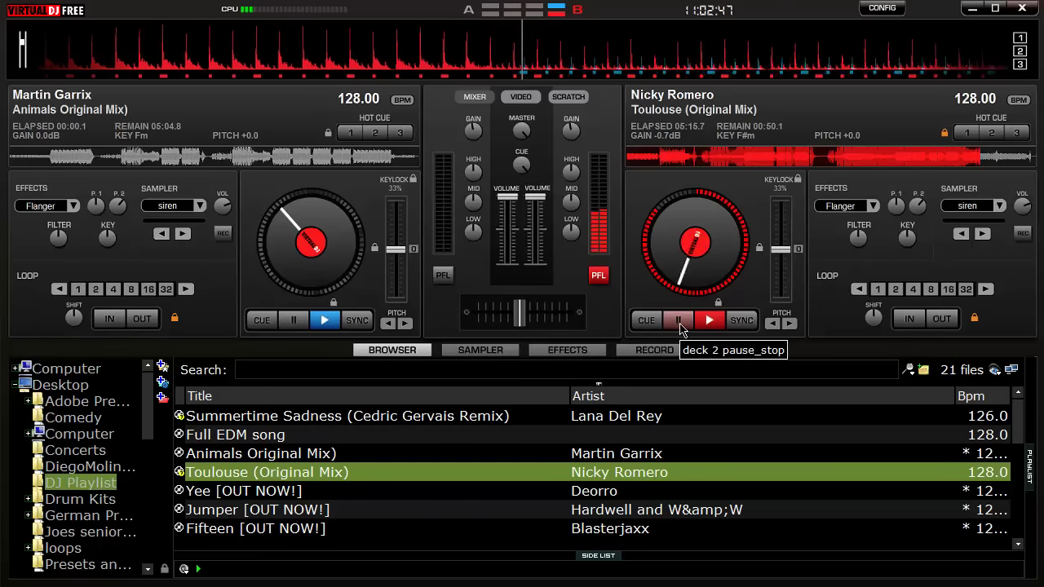
pyautogui.click(681, 328)
pyautogui.click(990, 133)
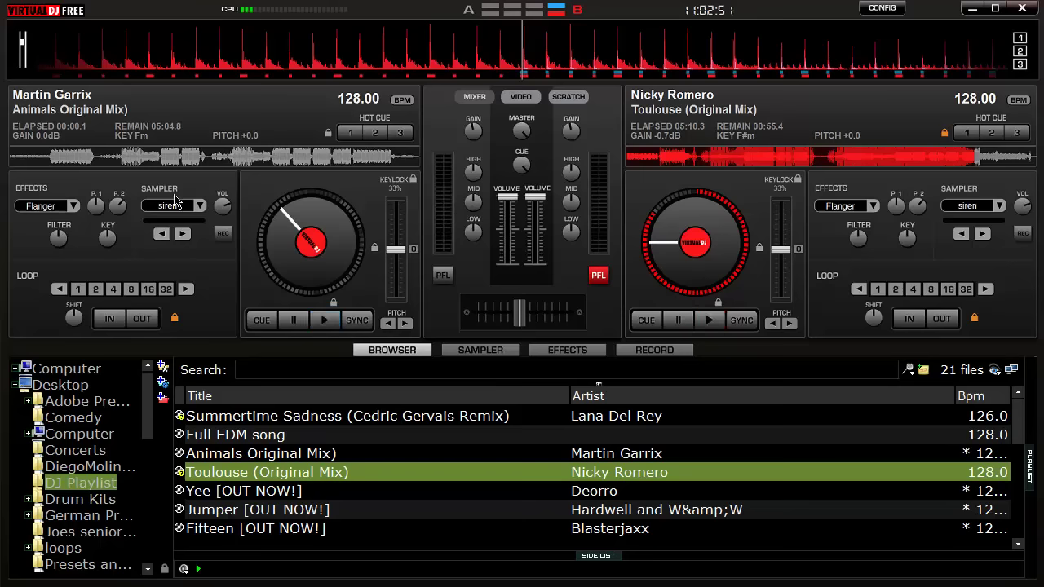
# Step: Monitor Animals on deck A in the headphones and set hot cue 1 on its first beat near the start
pyautogui.click(10, 156)
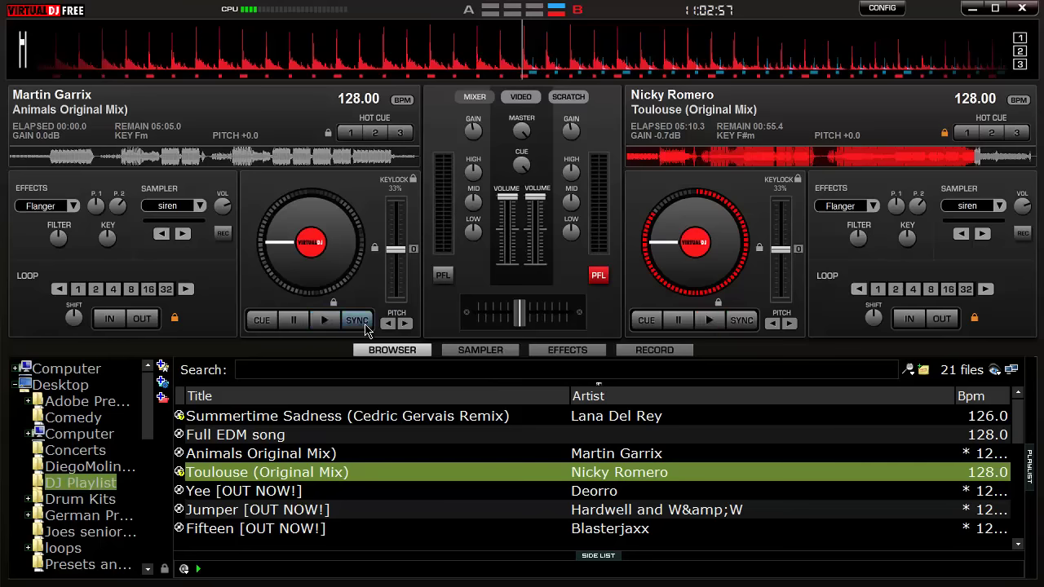
pyautogui.click(443, 276)
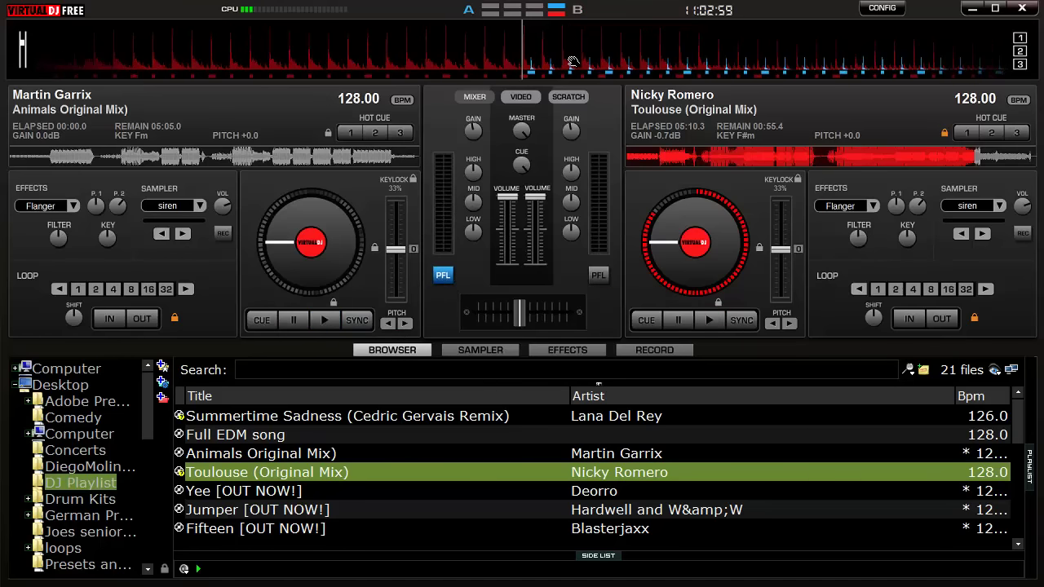
pyautogui.scroll(3, 566, 75)
pyautogui.scroll(-1, 566, 75)
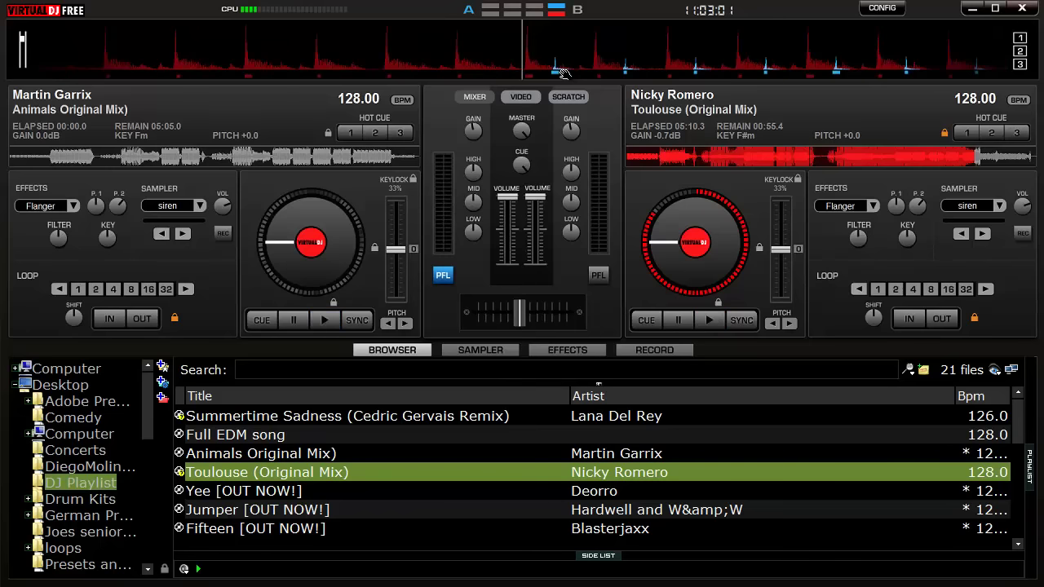
pyautogui.moveTo(567, 70); pyautogui.dragTo(539, 68)
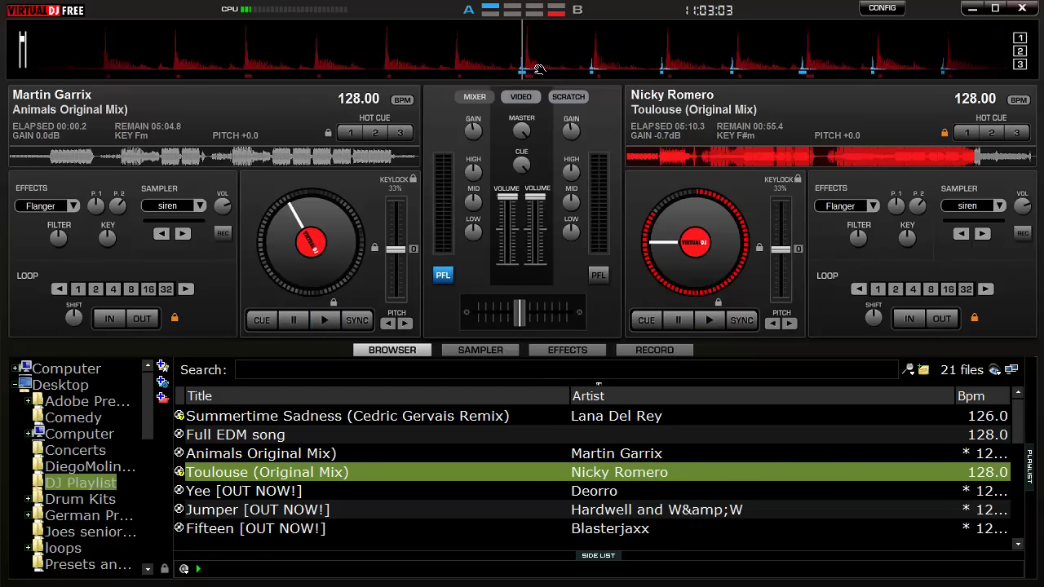
pyautogui.click(353, 133)
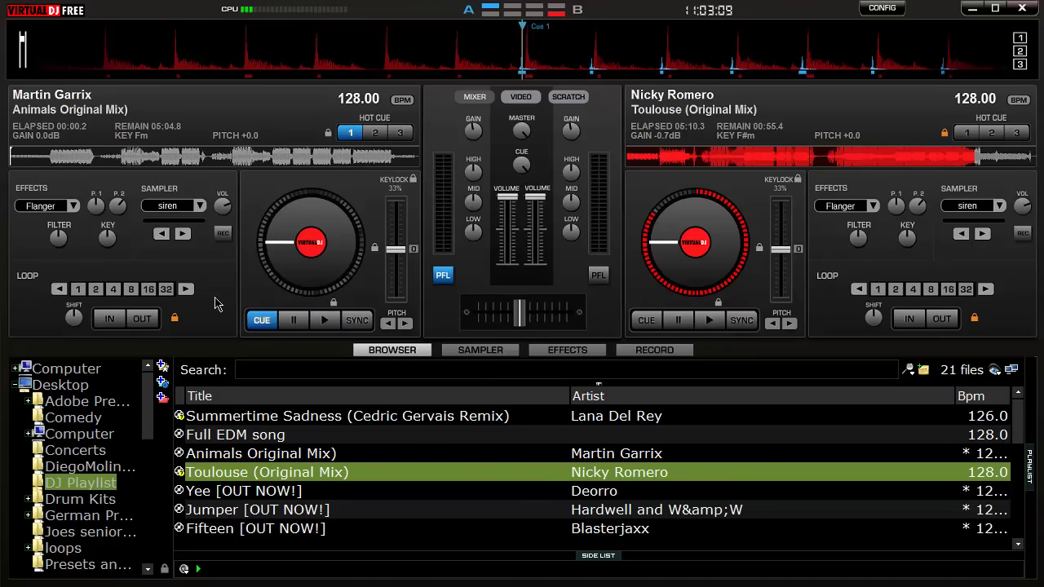
# Step: Play the outro of Toulouse, start Animals from hot cue 1 over it, and set the crossfader fully to deck B
pyautogui.click(715, 318)
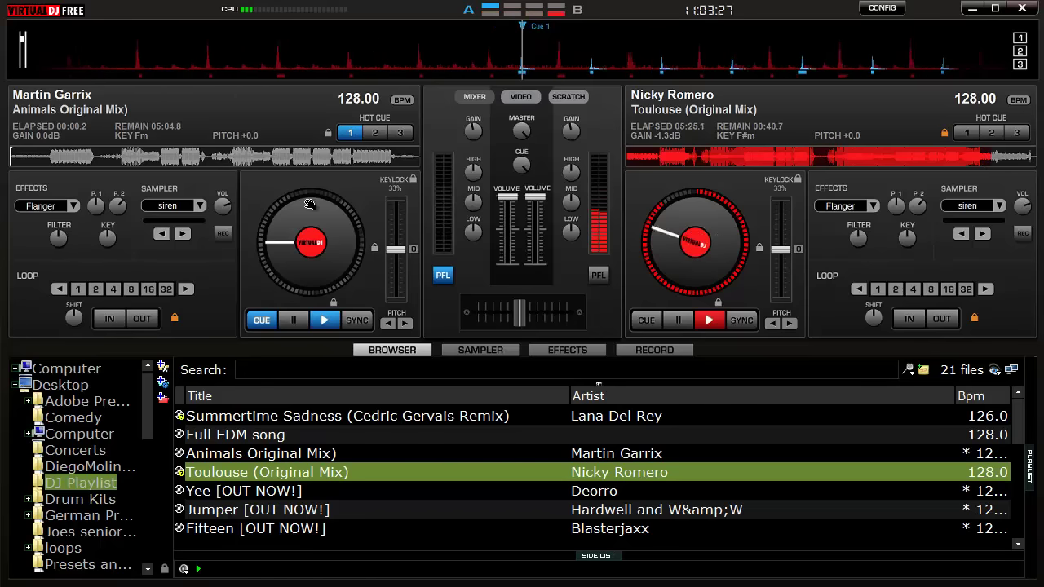
pyautogui.click(352, 140)
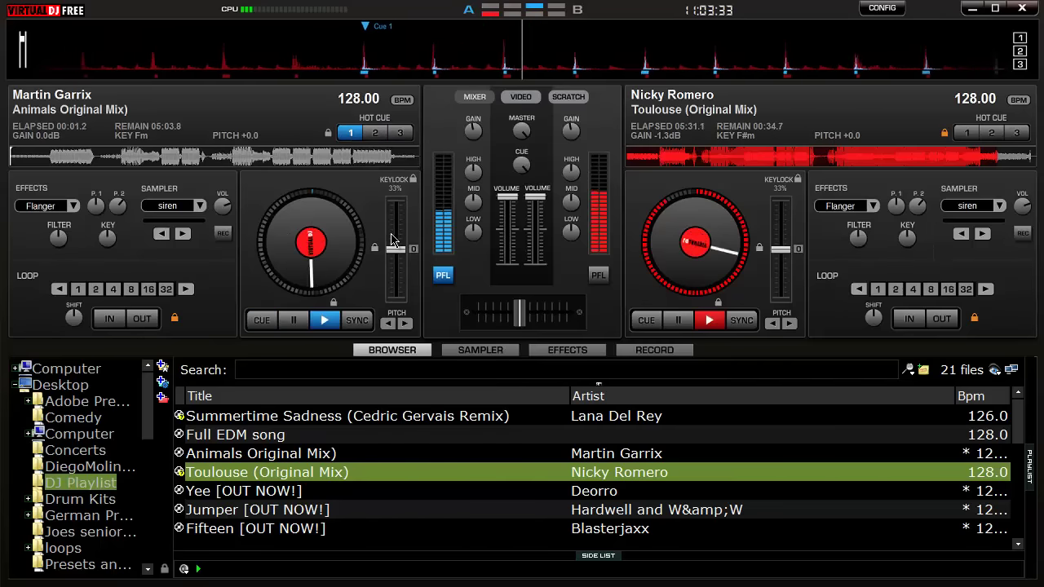
pyautogui.moveTo(520, 313); pyautogui.dragTo(567, 313)
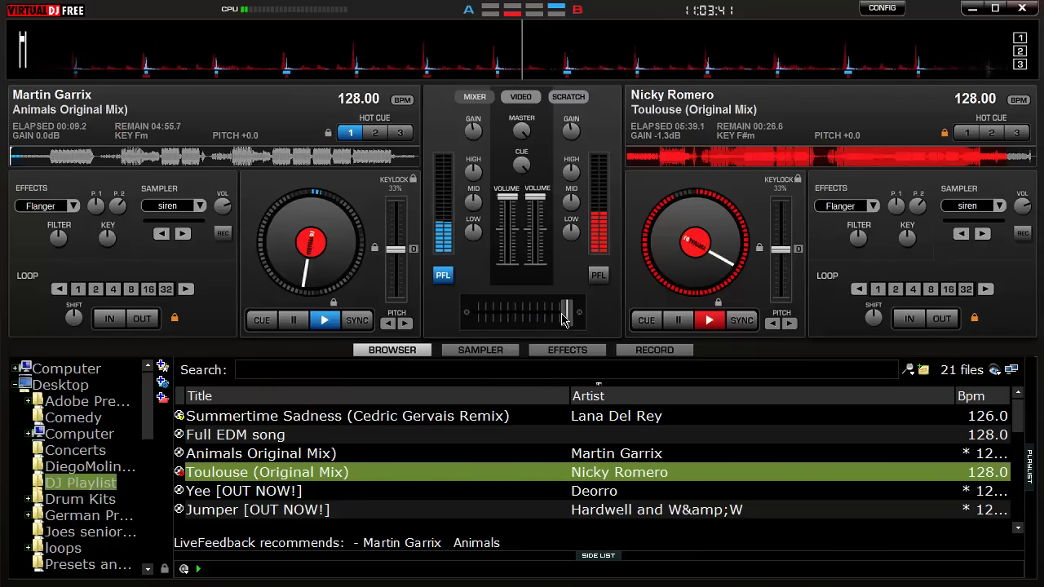
# Step: Crossfade gradually from Toulouse on deck B fully to Animals on deck A, and stop both decks
pyautogui.moveTo(566, 316); pyautogui.dragTo(524, 322)
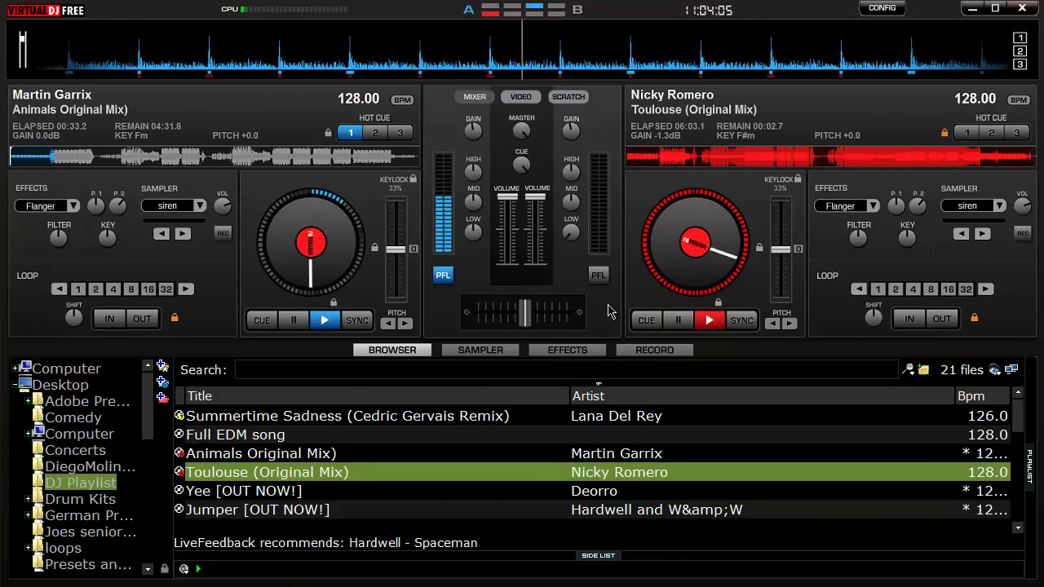
pyautogui.moveTo(528, 321); pyautogui.dragTo(471, 322)
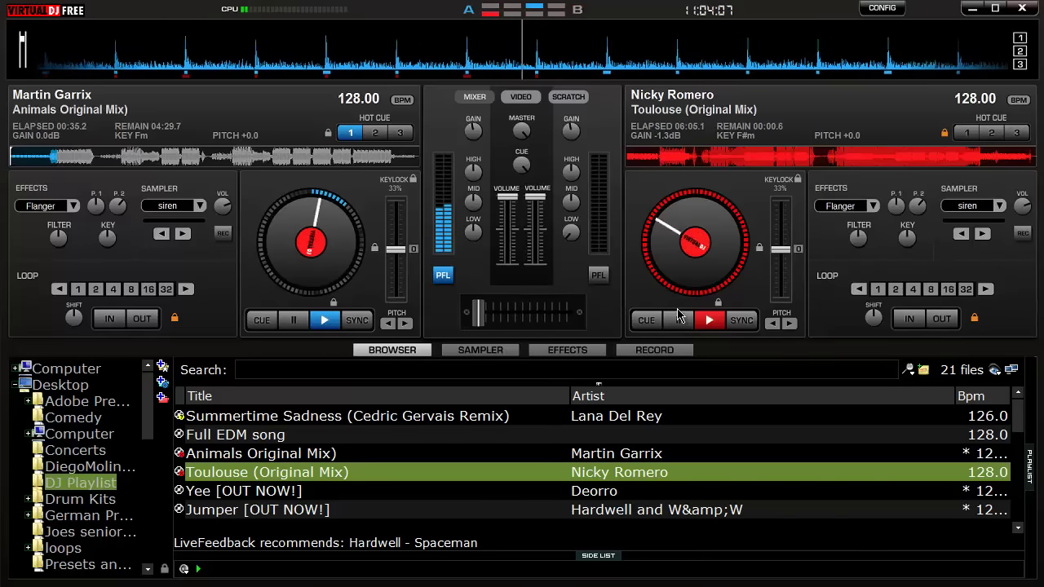
pyautogui.click(679, 321)
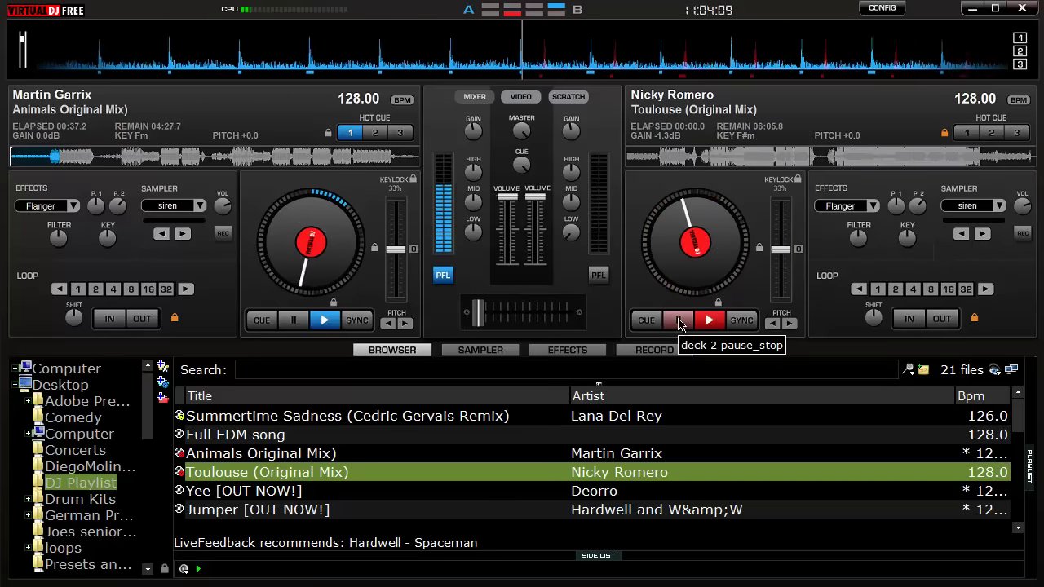
pyautogui.click(303, 326)
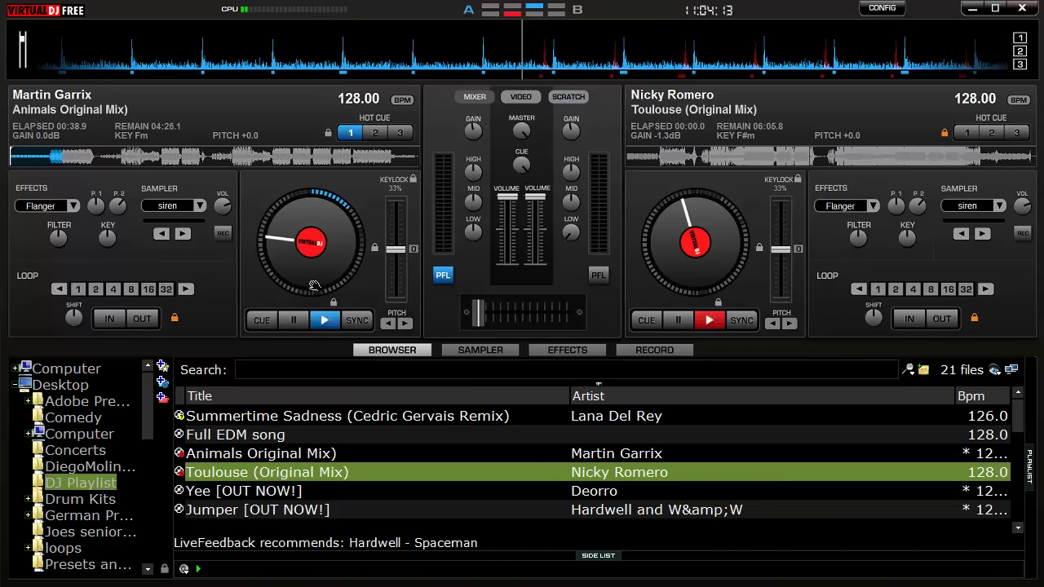
# Step: Set the crossfader fully to deck B and position Toulouse in its outro at about 05:42
pyautogui.click(995, 162)
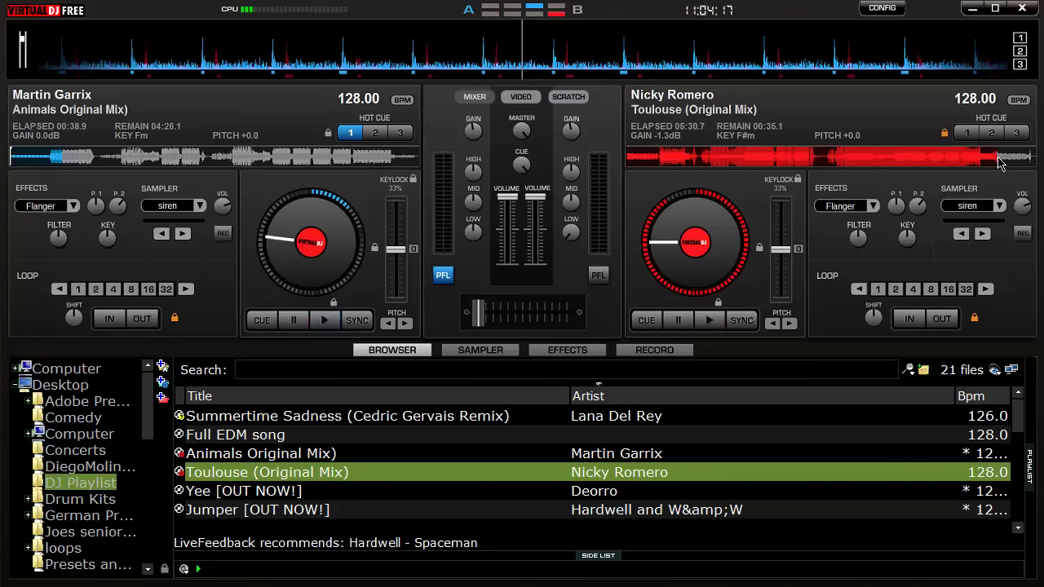
pyautogui.click(998, 163)
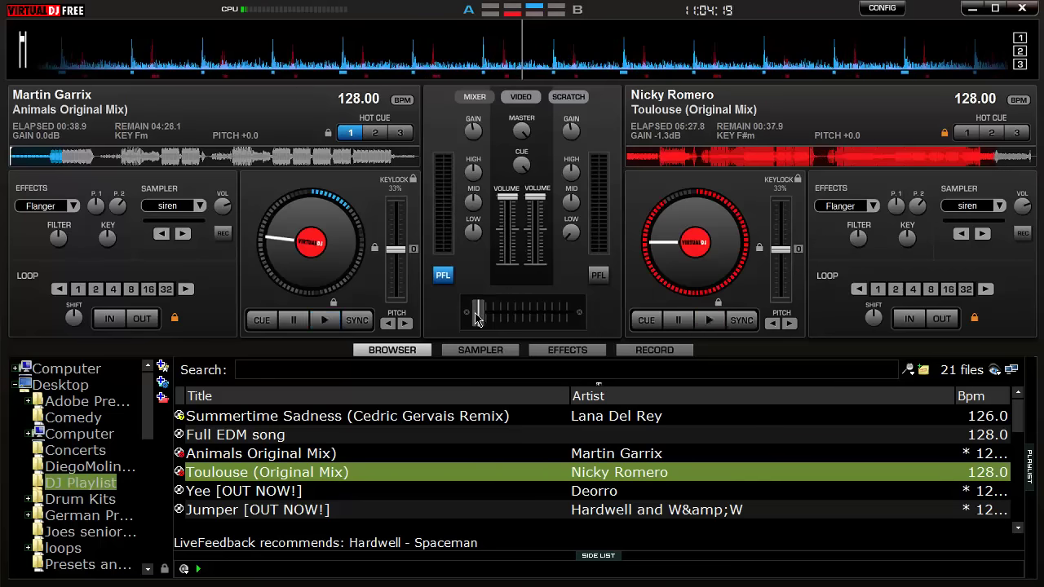
pyautogui.moveTo(479, 313); pyautogui.dragTo(567, 312)
pyautogui.click(711, 324)
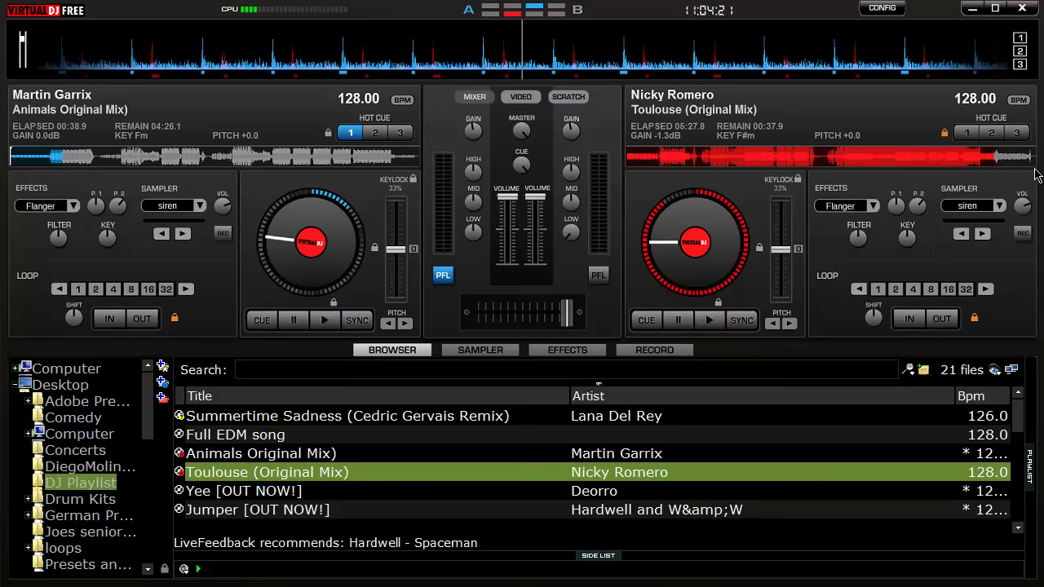
pyautogui.click(997, 164)
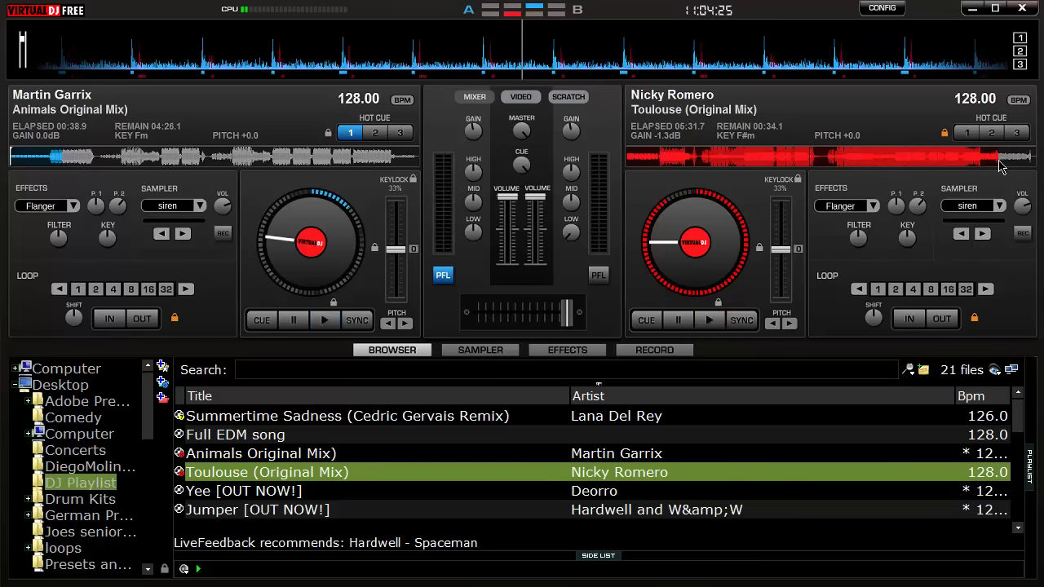
pyautogui.click(1026, 163)
pyautogui.click(1016, 159)
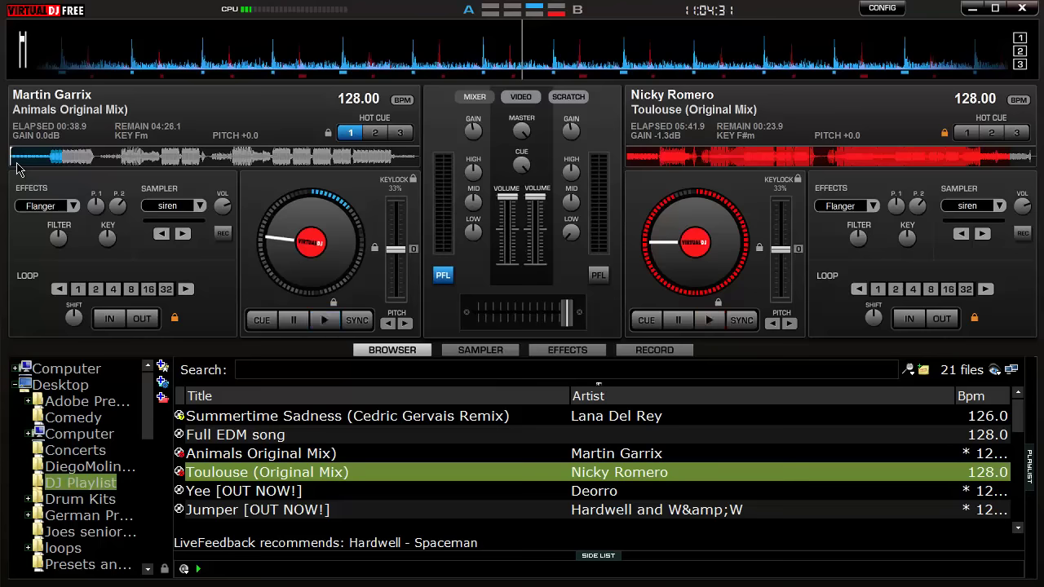
# Step: Return Animals on deck A to its beginning and audition the last seconds of Toulouse on deck B around 06:00
pyautogui.click(50, 163)
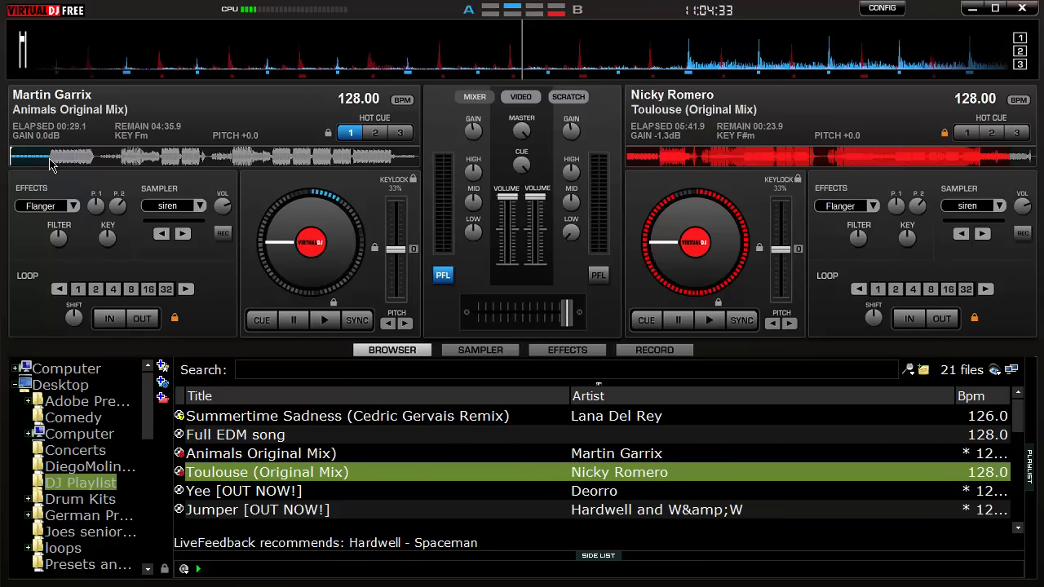
pyautogui.moveTo(50, 159); pyautogui.dragTo(9, 160)
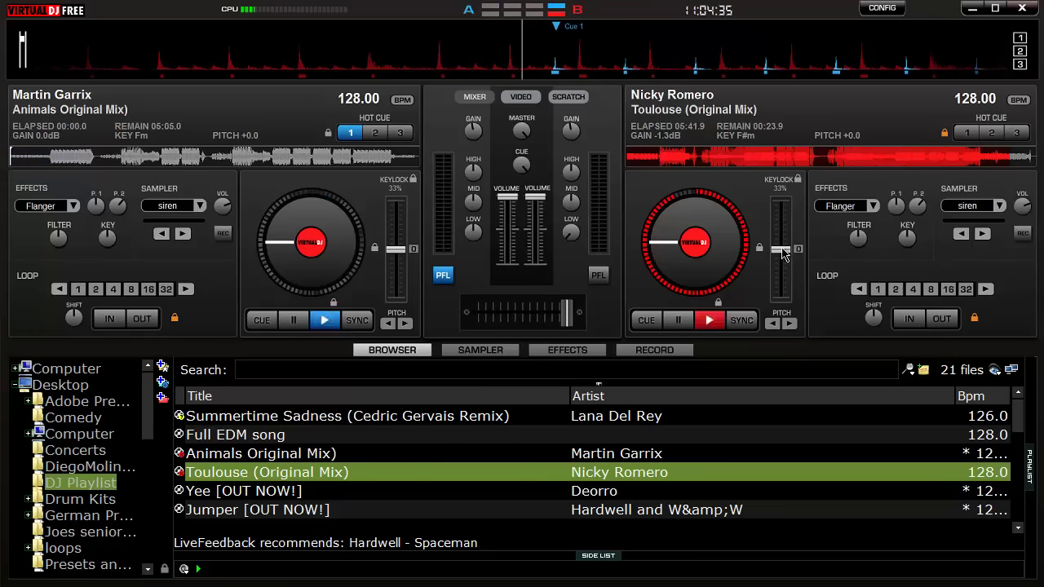
pyautogui.click(1021, 159)
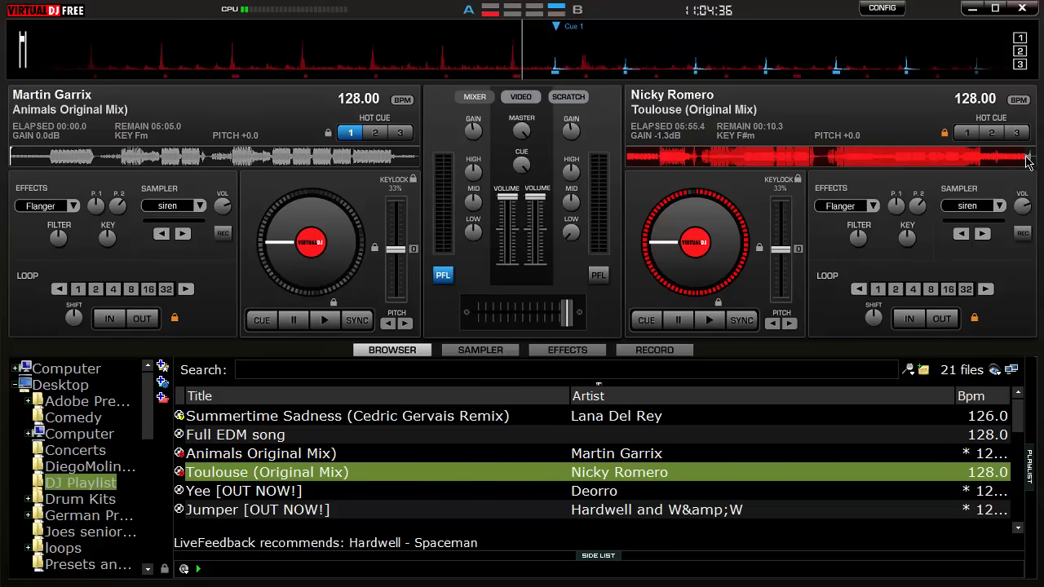
pyautogui.click(707, 321)
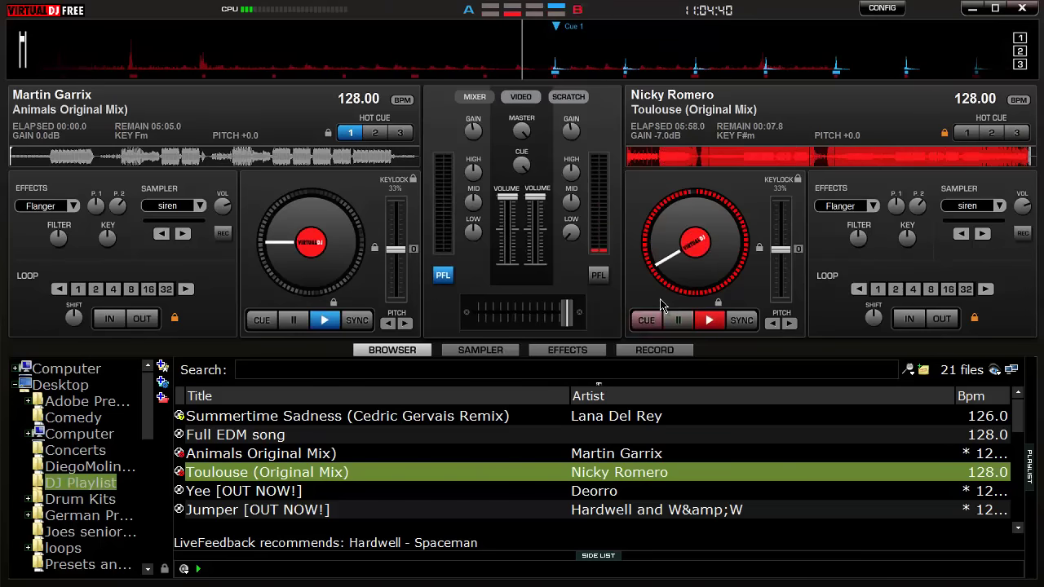
pyautogui.click(1030, 156)
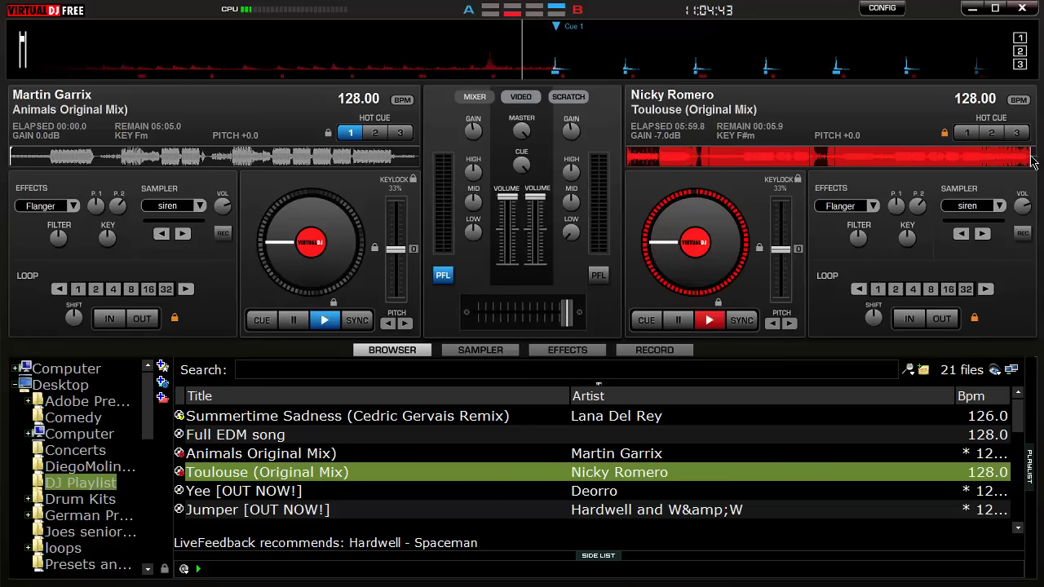
pyautogui.click(1032, 160)
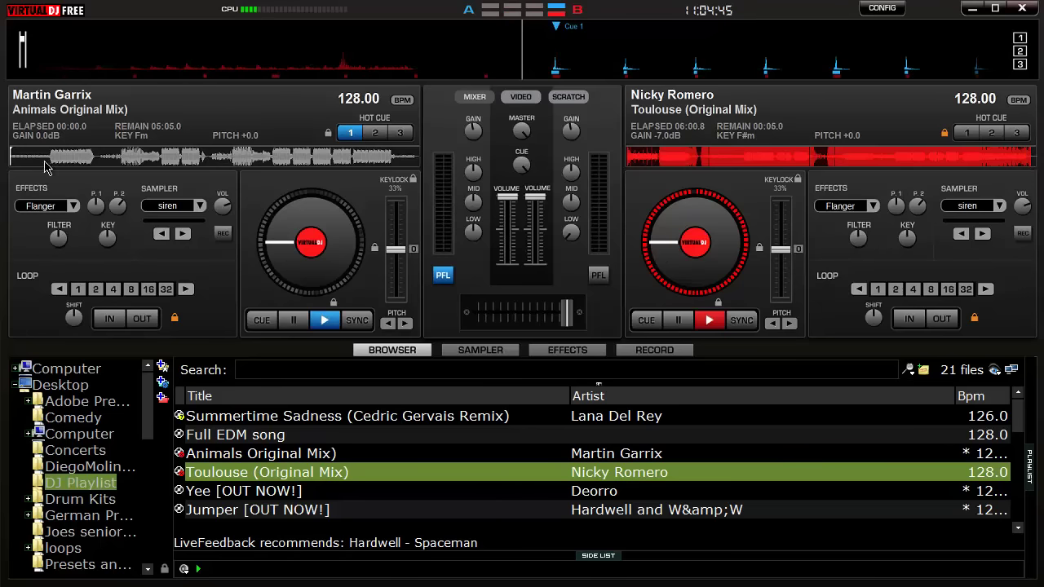
# Step: Play Toulouse's outro from about 05:20 on deck B and start Animals from hot cue 1 on deck A over it
pyautogui.click(10, 167)
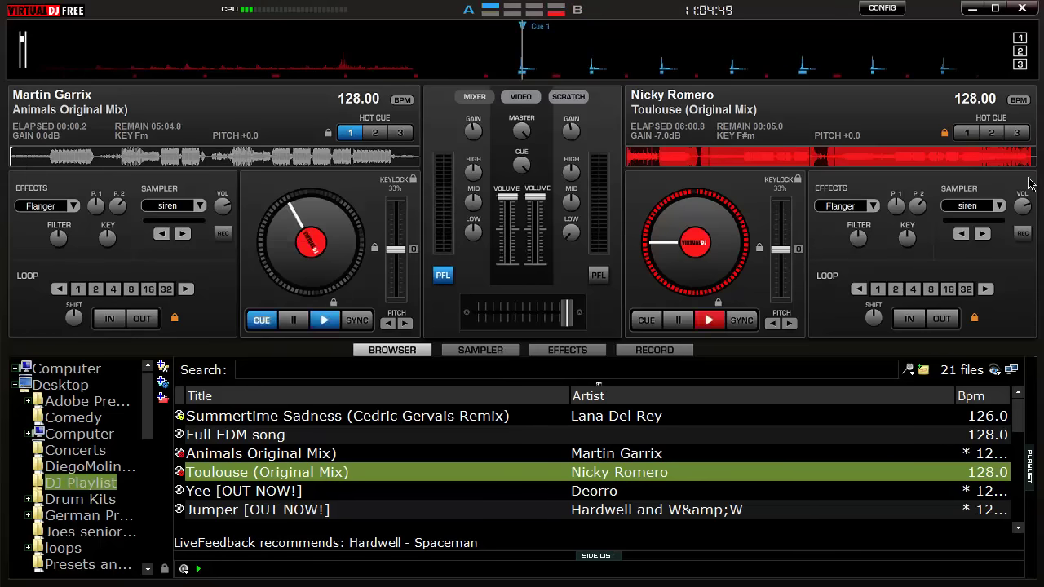
pyautogui.click(984, 156)
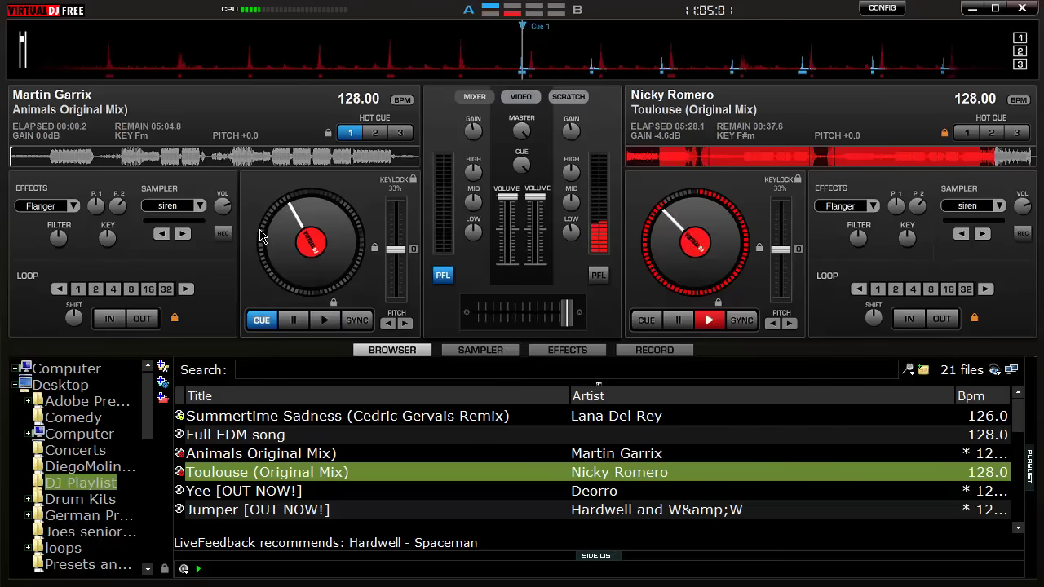
pyautogui.click(353, 135)
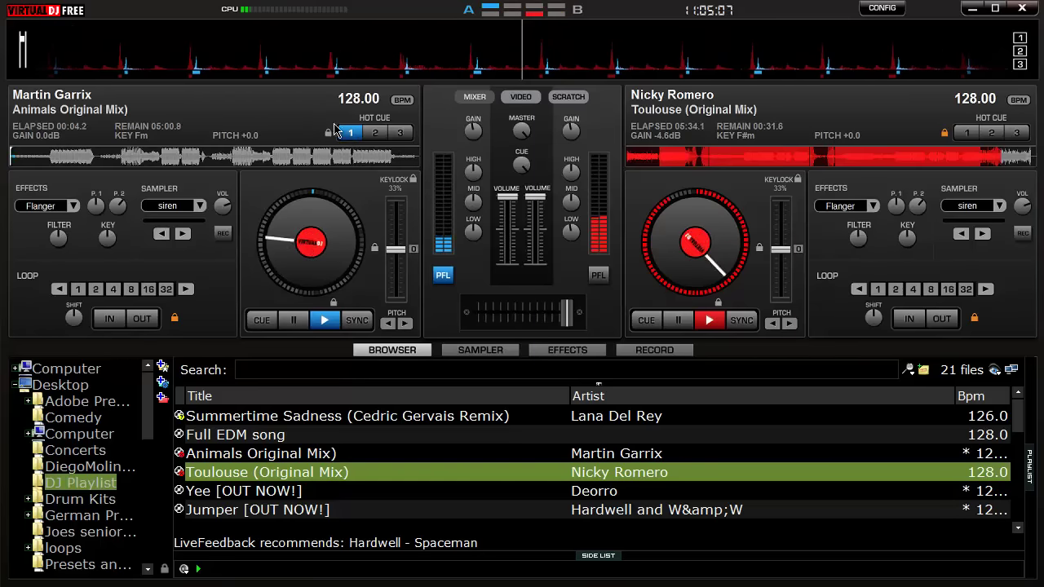
# Step: Sync Animals to Toulouse, crossfade fully to deck A, and stop Animals once Toulouse has run out
pyautogui.click(358, 321)
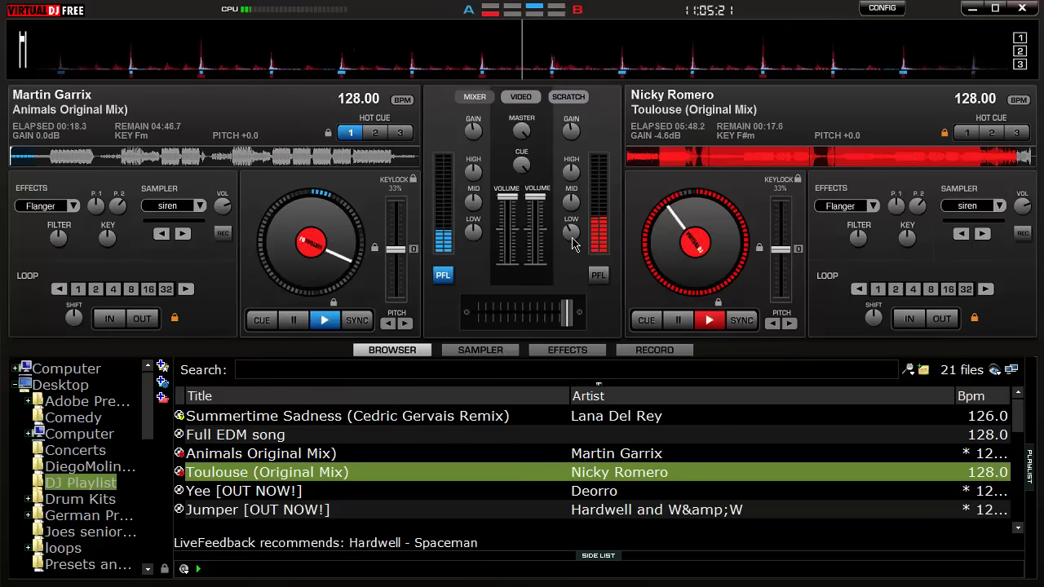
pyautogui.moveTo(566, 313); pyautogui.dragTo(479, 312)
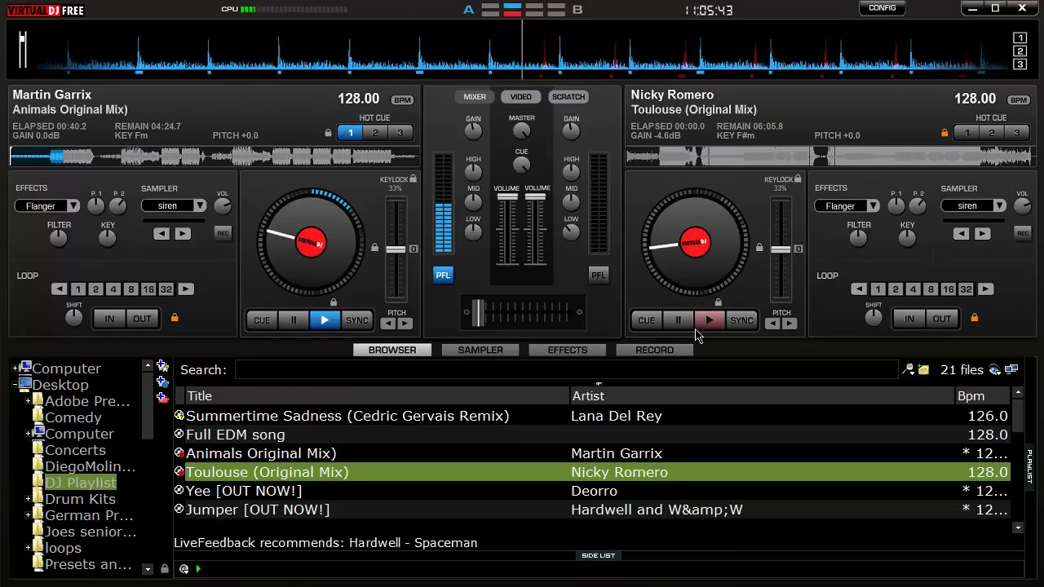
pyautogui.click(292, 320)
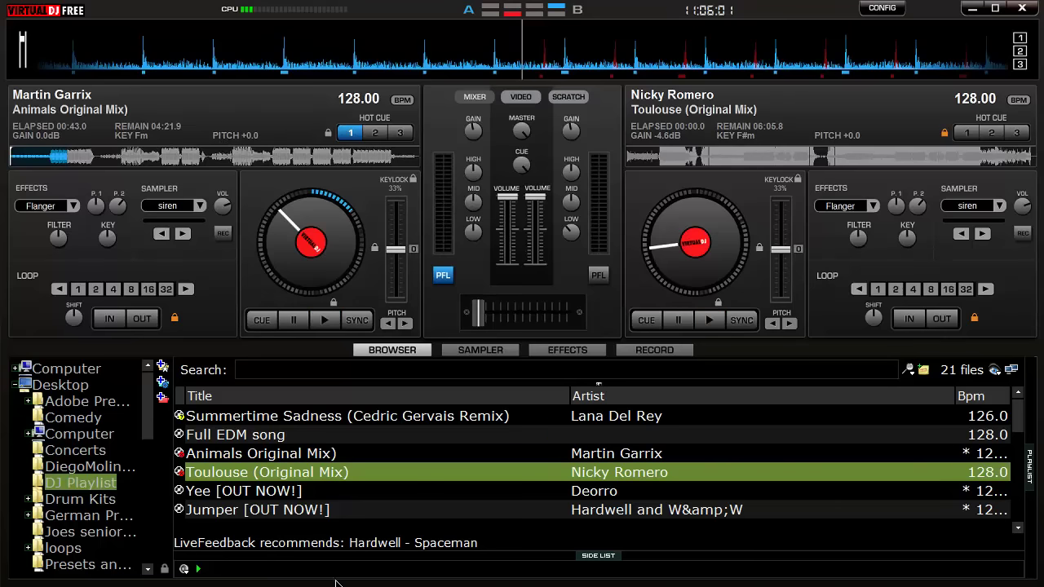
# Step: Open the tutorialOriginal image on the desktop to examine the Camelot key wheel, and return to VirtualDJ
pyautogui.click(973, 9)
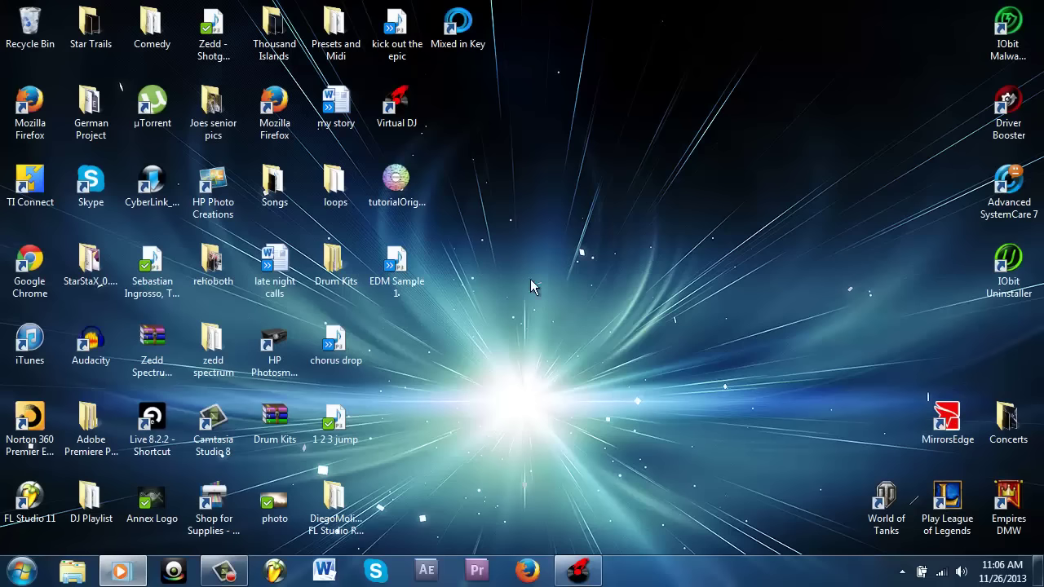
pyautogui.doubleClick(408, 184)
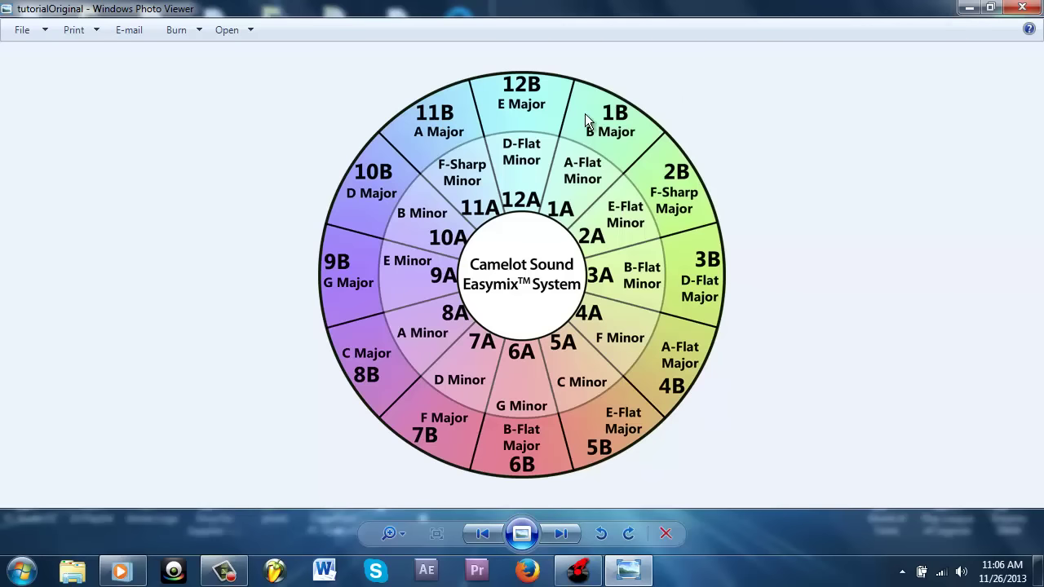
pyautogui.click(969, 8)
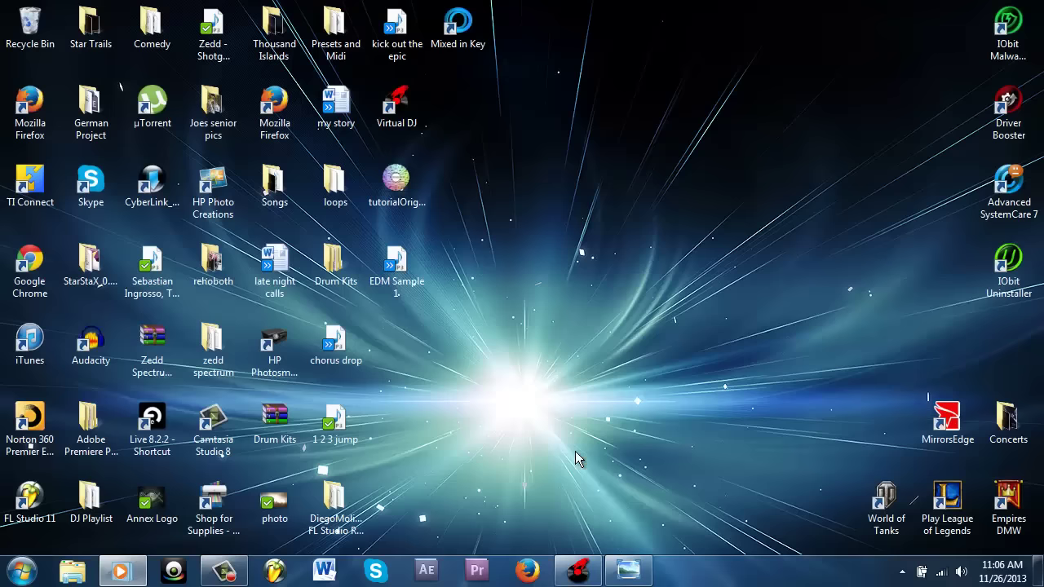
pyautogui.click(578, 571)
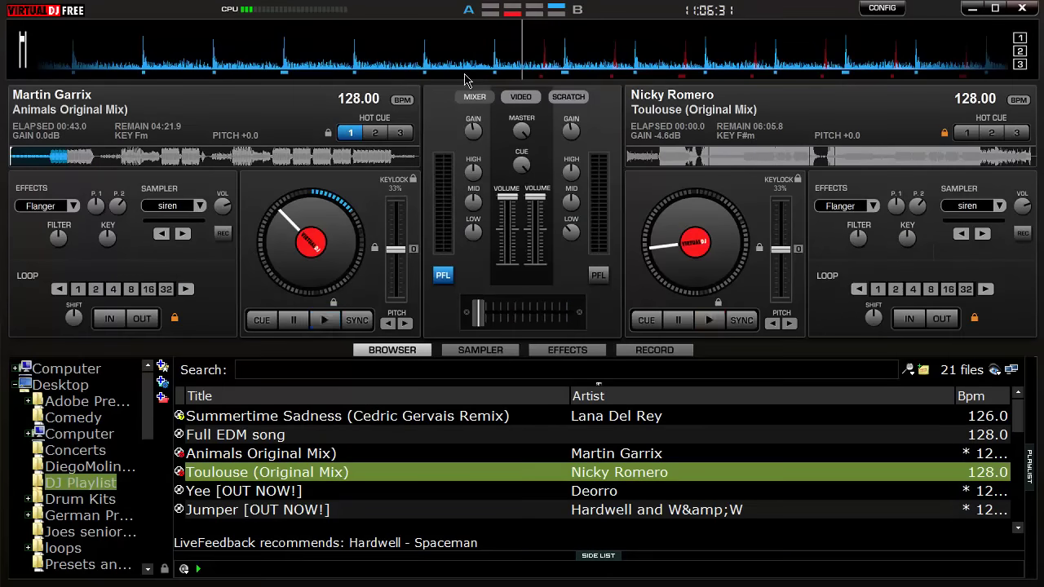
# Step: Move Animals on deck A to about 01:04 and browse Toulouse's opening on deck B, ending at about 00:26
pyautogui.click(98, 160)
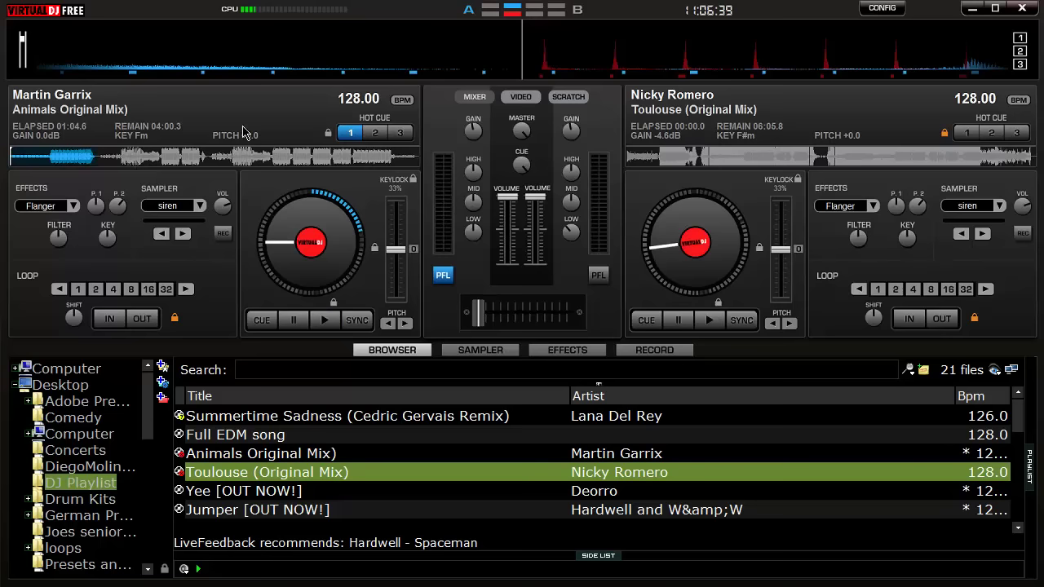
pyautogui.click(718, 158)
pyautogui.moveTo(718, 158); pyautogui.dragTo(657, 159)
pyautogui.moveTo(686, 212); pyautogui.dragTo(747, 220)
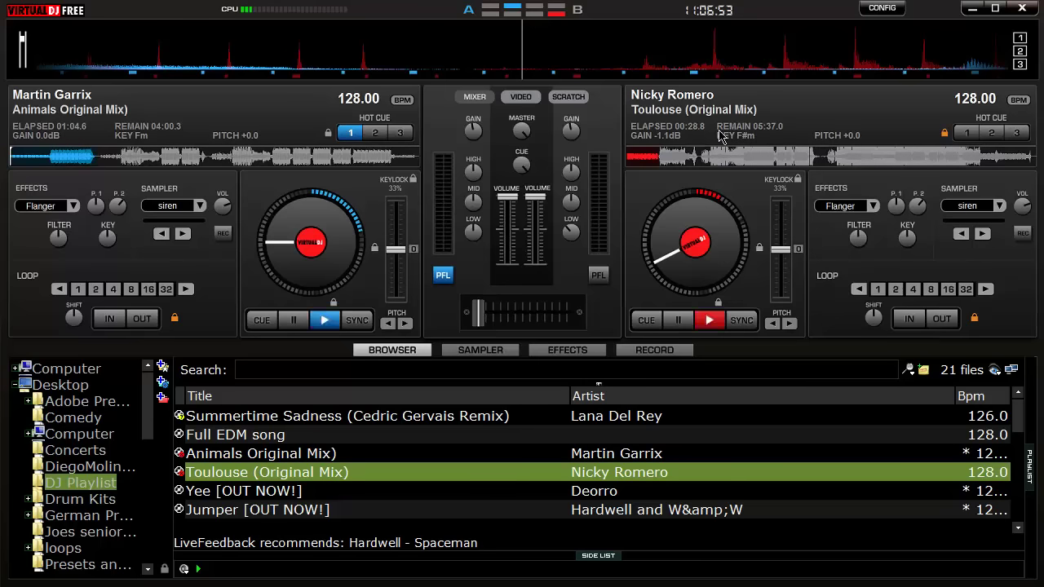
pyautogui.moveTo(716, 153); pyautogui.dragTo(681, 161)
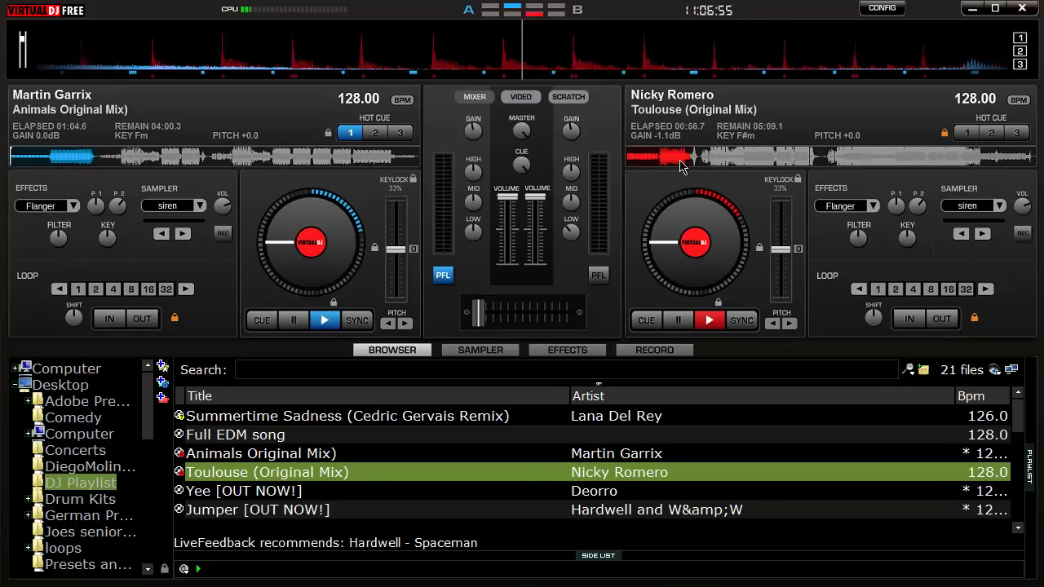
pyautogui.click(659, 157)
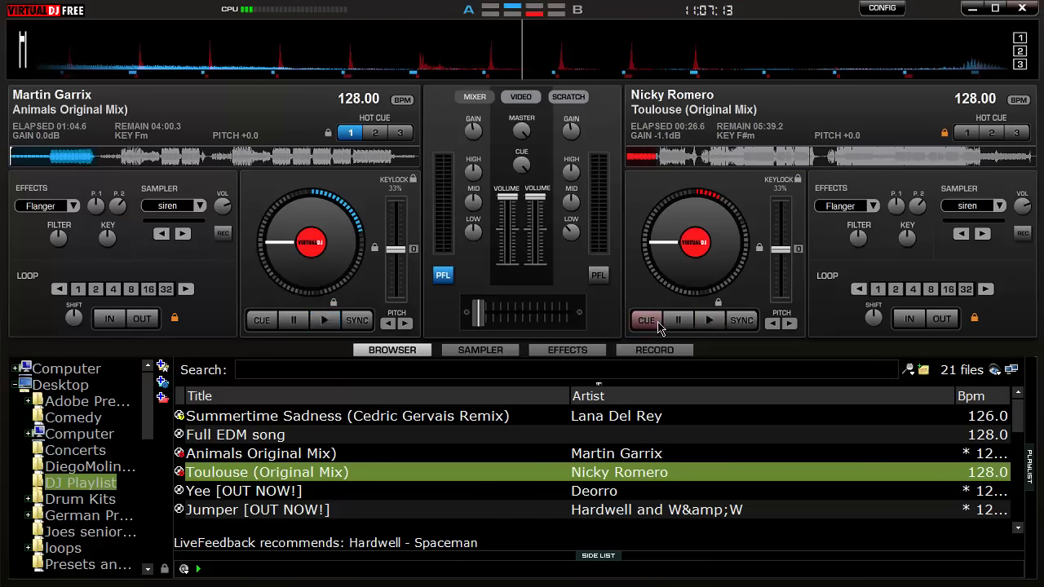
# Step: Locate the end of Animals' first beat section and audition the passage into its breakdown from about 00:57
pyautogui.click(95, 163)
pyautogui.click(90, 165)
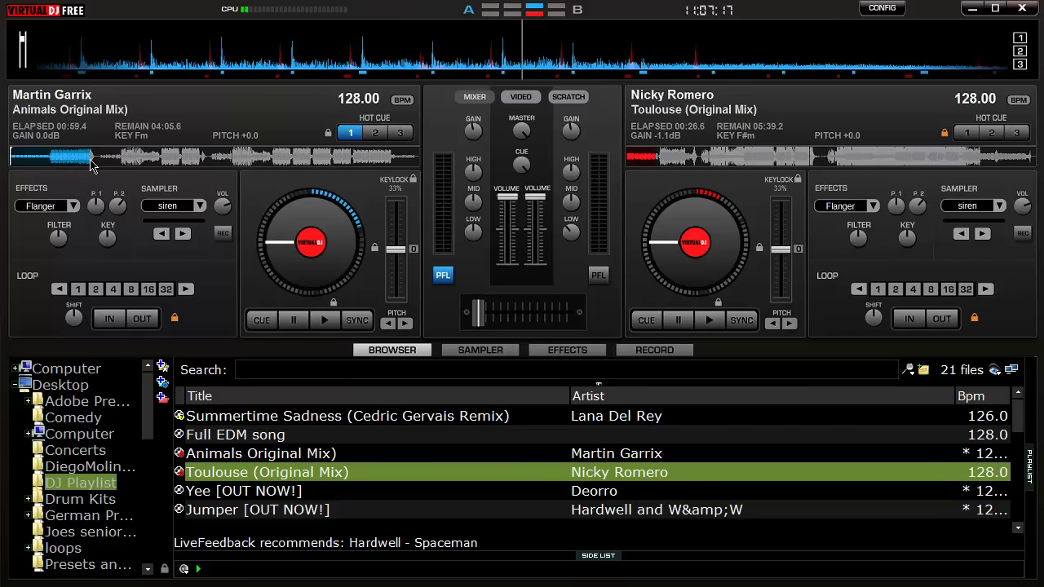
pyautogui.click(95, 165)
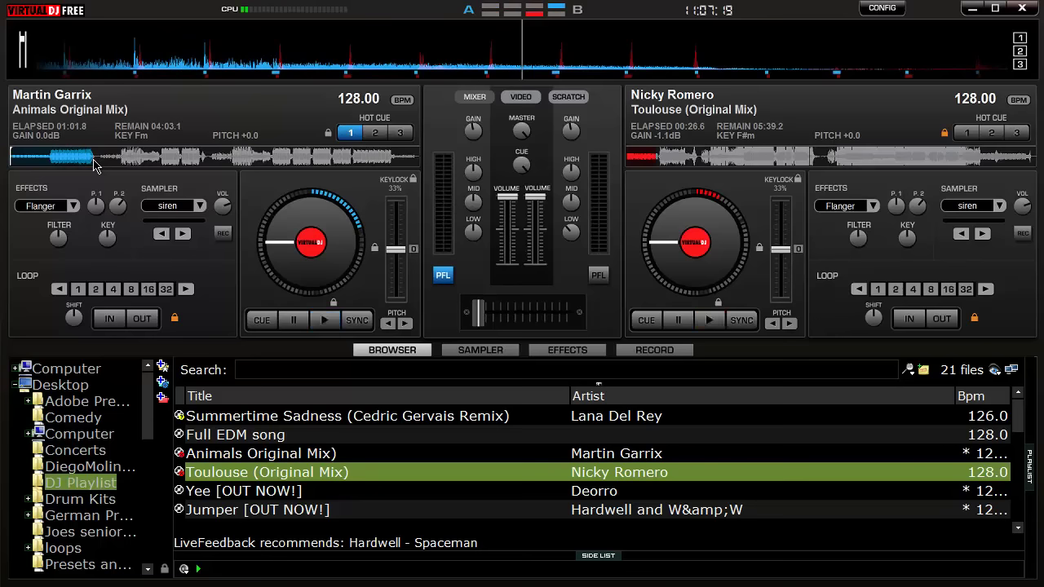
pyautogui.click(89, 164)
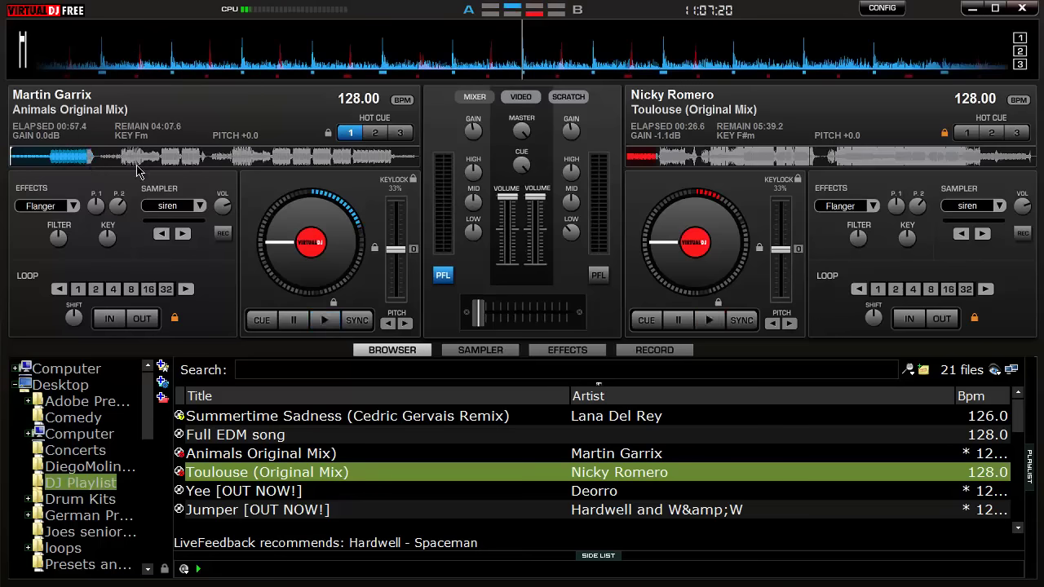
pyautogui.click(326, 320)
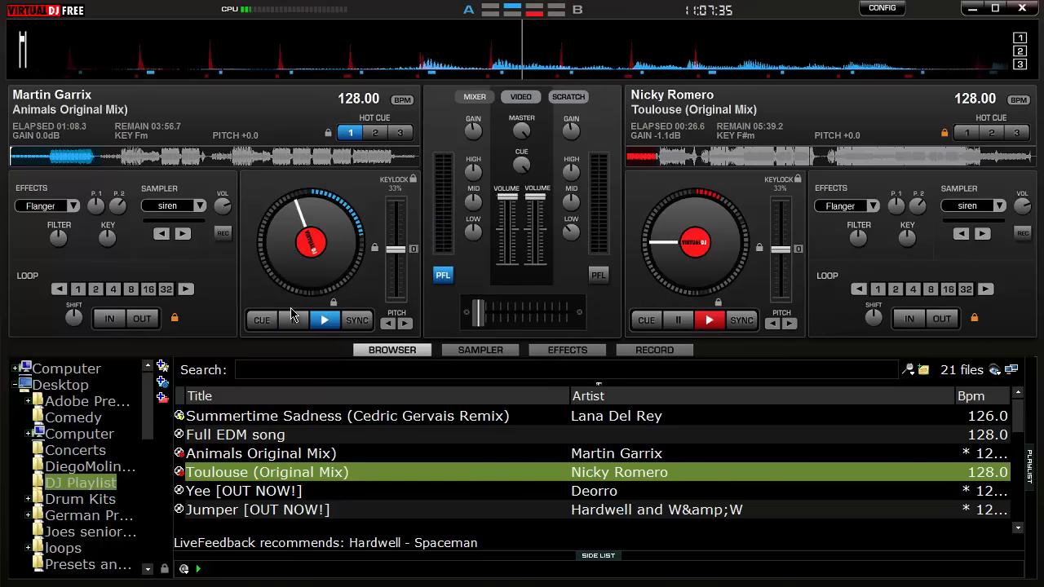
# Step: Find the last beat before Animals' first breakdown, fine-adjust the position to 01:00.1, and set hot cue 1 there
pyautogui.click(92, 159)
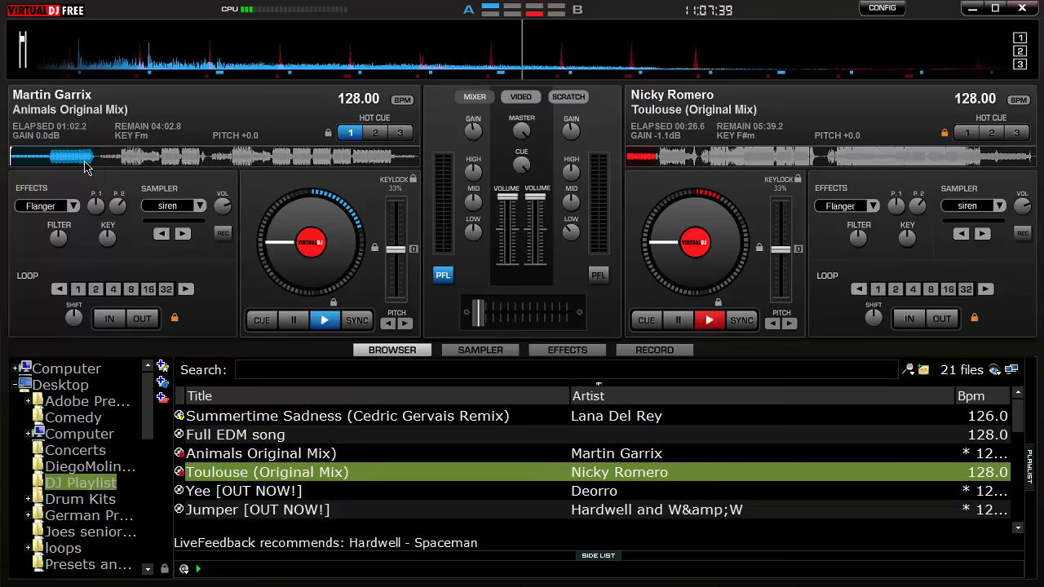
pyautogui.click(80, 159)
pyautogui.click(95, 159)
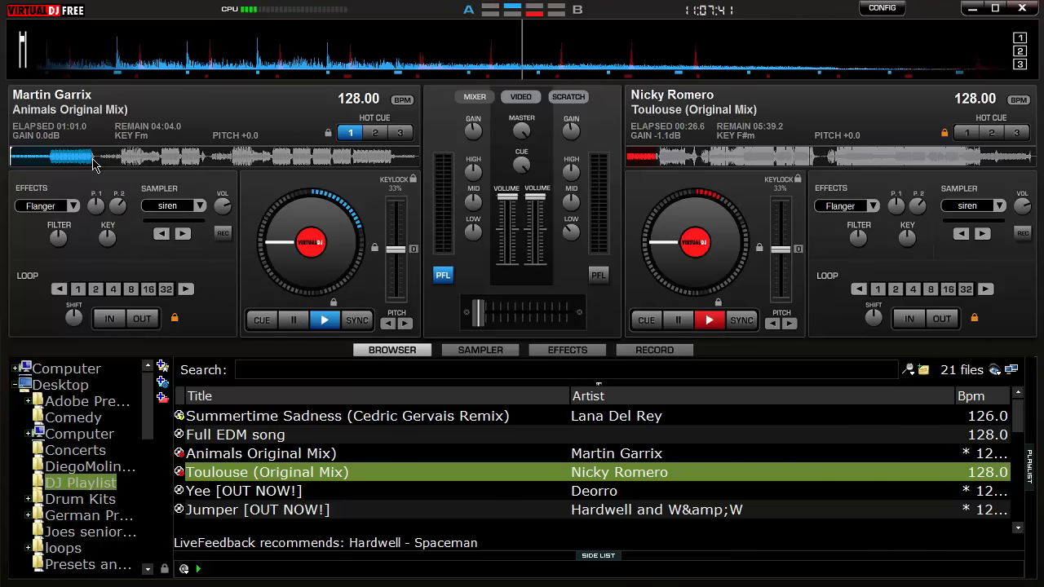
pyautogui.click(96, 163)
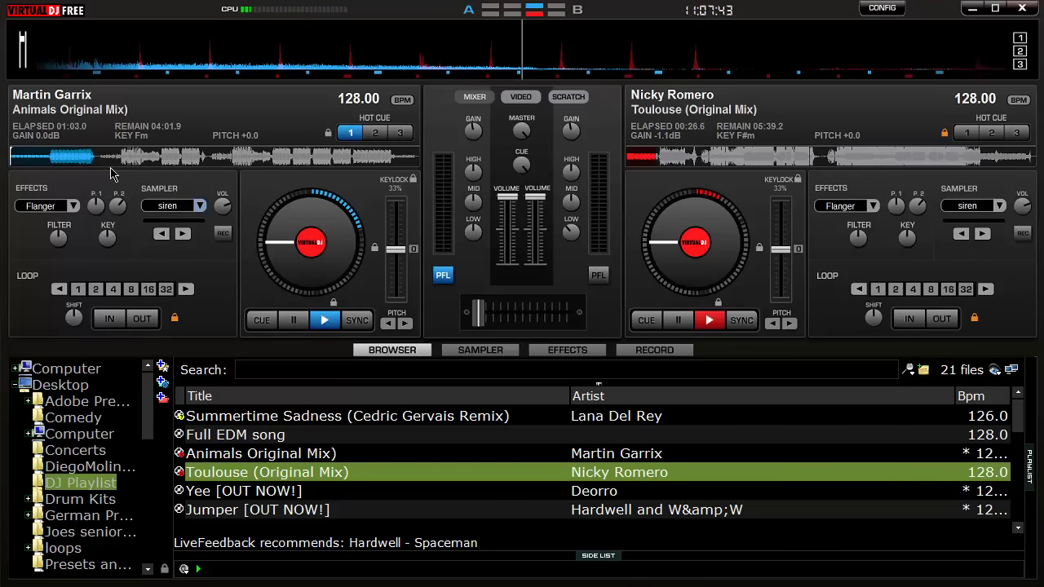
pyautogui.click(82, 160)
pyautogui.click(325, 319)
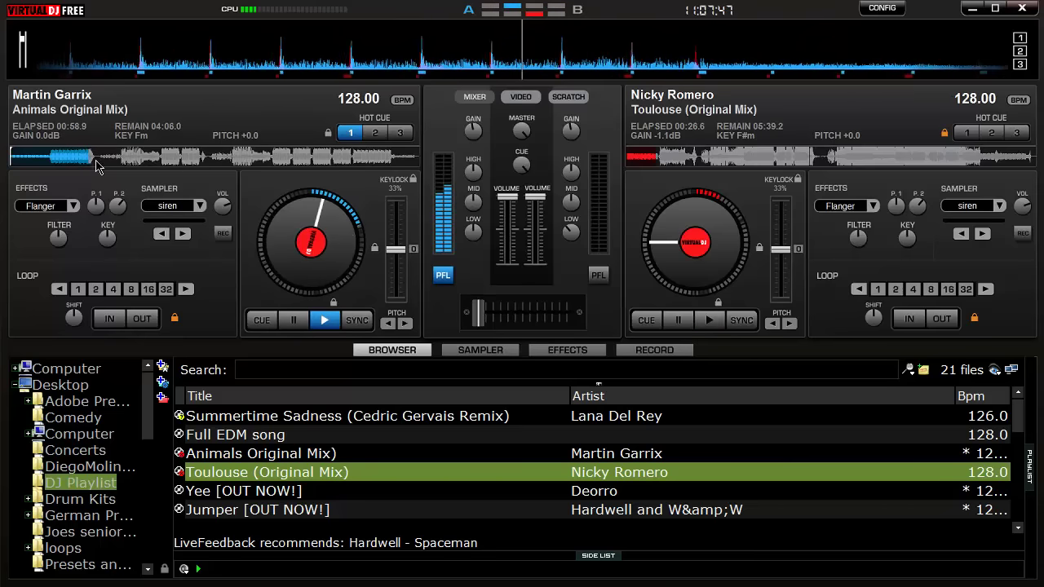
pyautogui.click(294, 321)
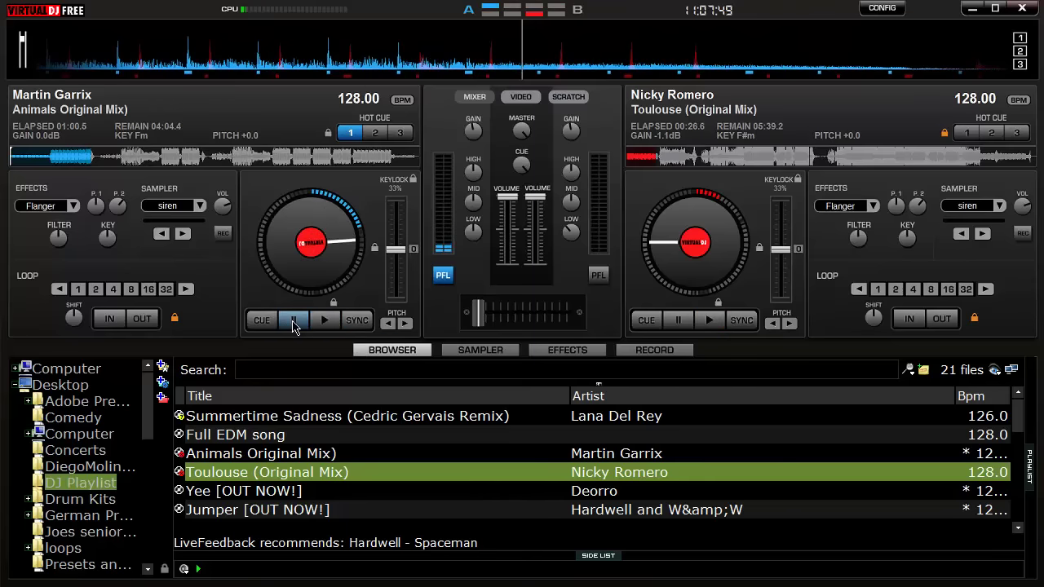
pyautogui.moveTo(562, 66); pyautogui.dragTo(614, 61)
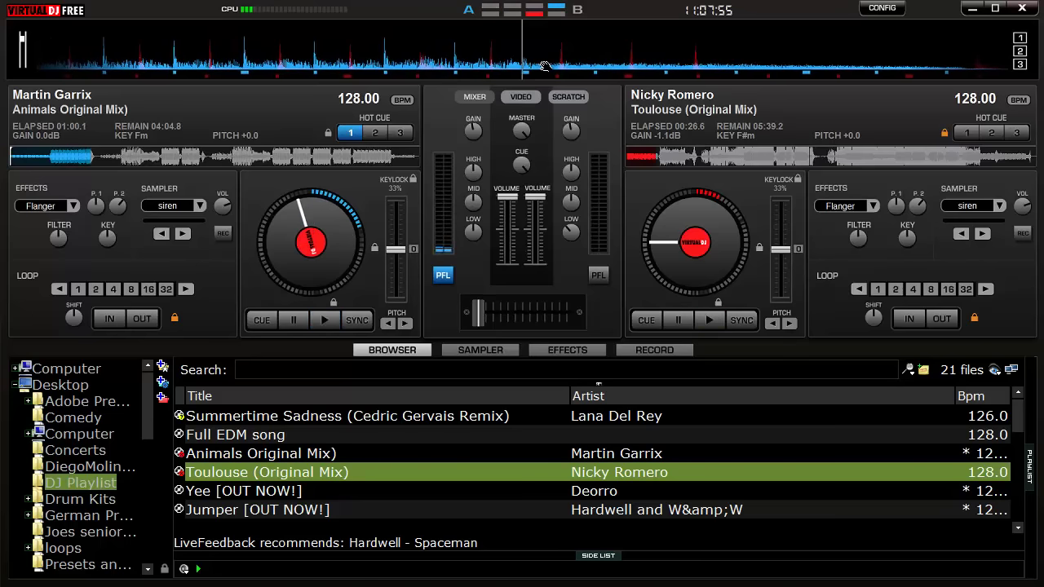
pyautogui.click(349, 134)
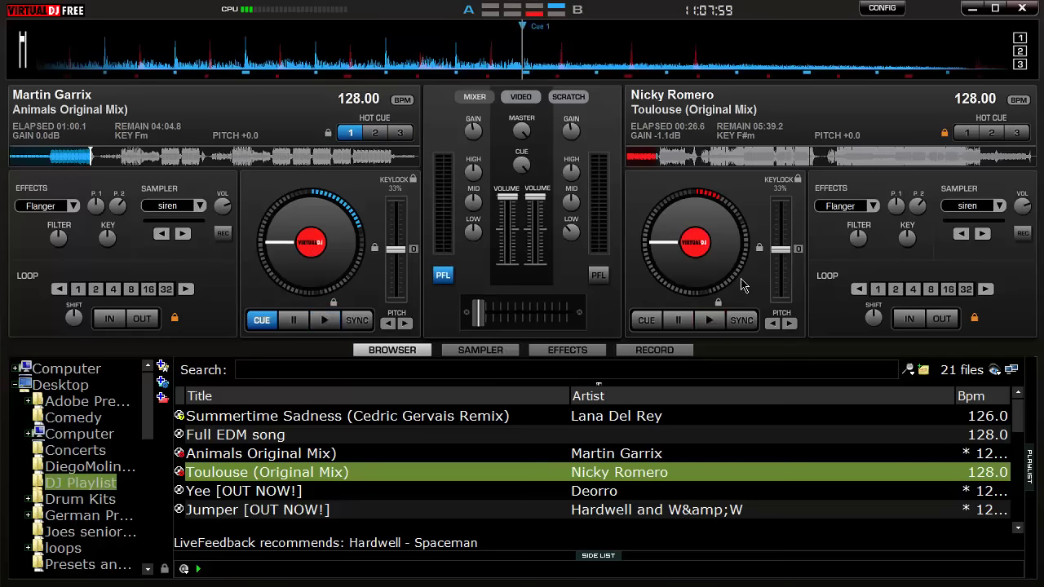
# Step: Centre the crossfader, audition Toulouse from about 00:54 while skipping through its first breakdown, and stop it at about 01:15
pyautogui.click(688, 156)
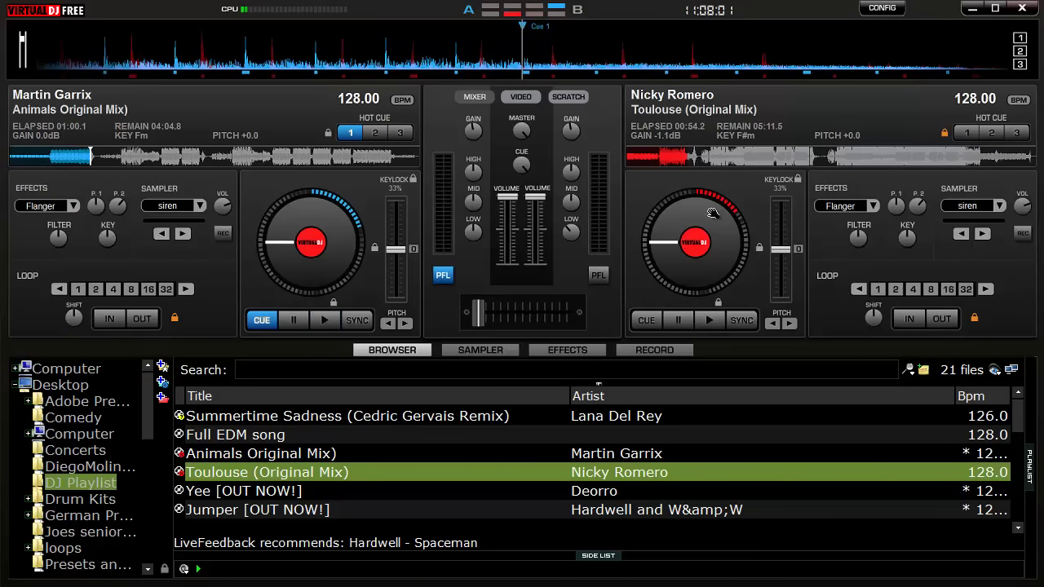
pyautogui.click(710, 319)
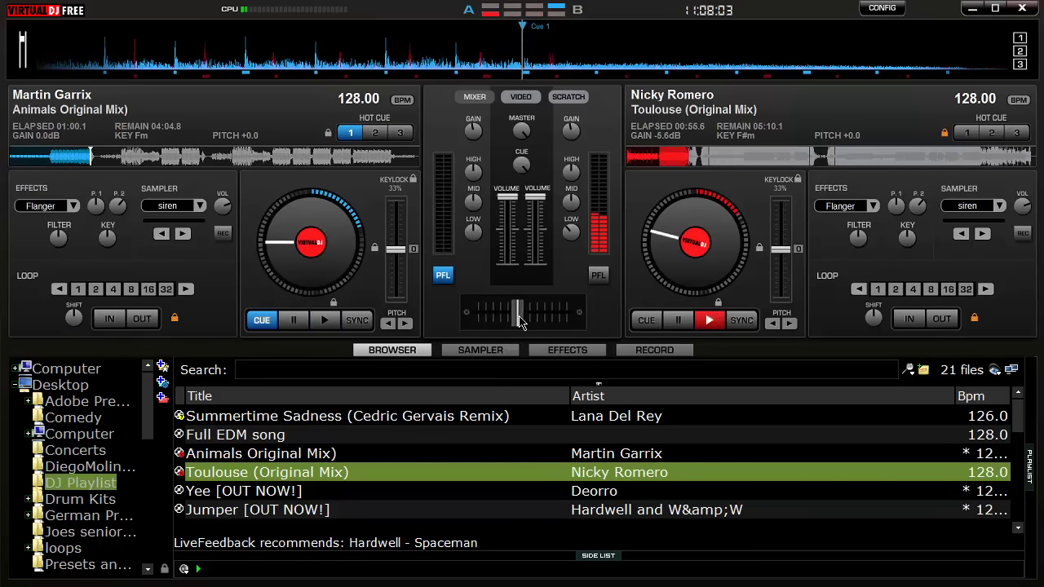
pyautogui.click(700, 157)
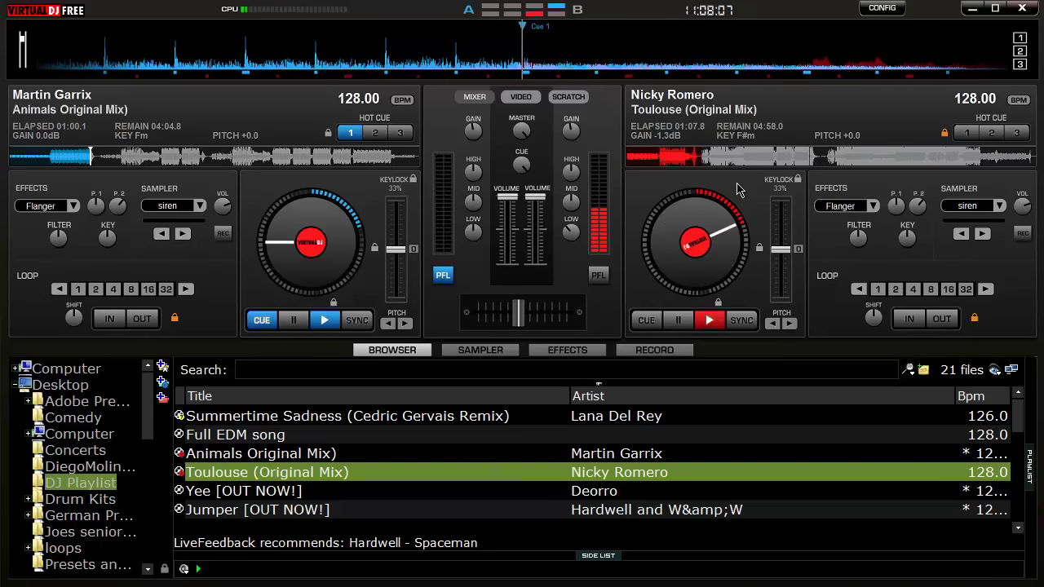
pyautogui.click(730, 158)
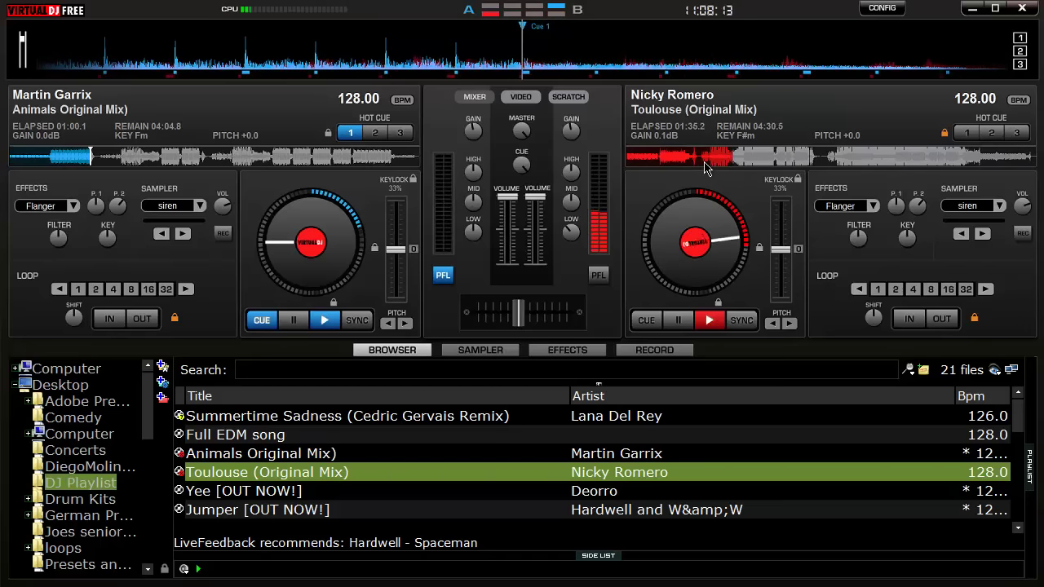
pyautogui.click(704, 159)
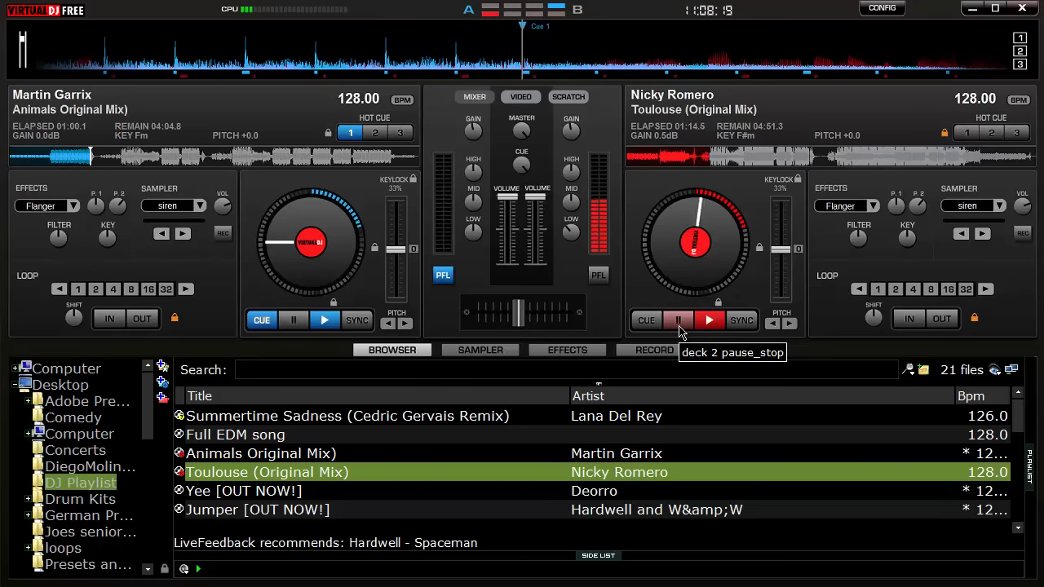
pyautogui.click(679, 331)
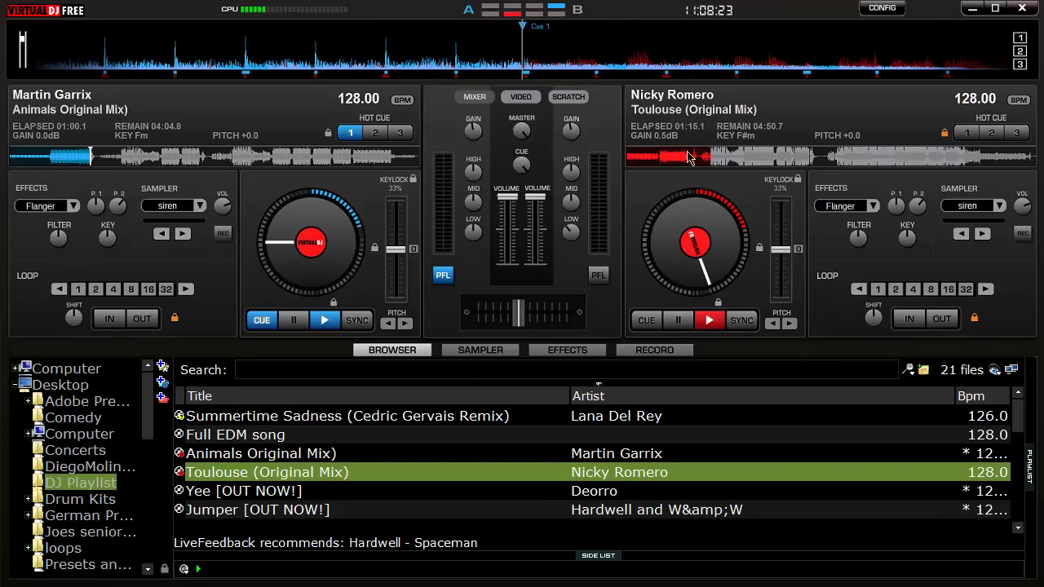
# Step: Return Toulouse to about 01:14, fine-adjust the position by hand, and play it briefly before stopping it
pyautogui.click(744, 158)
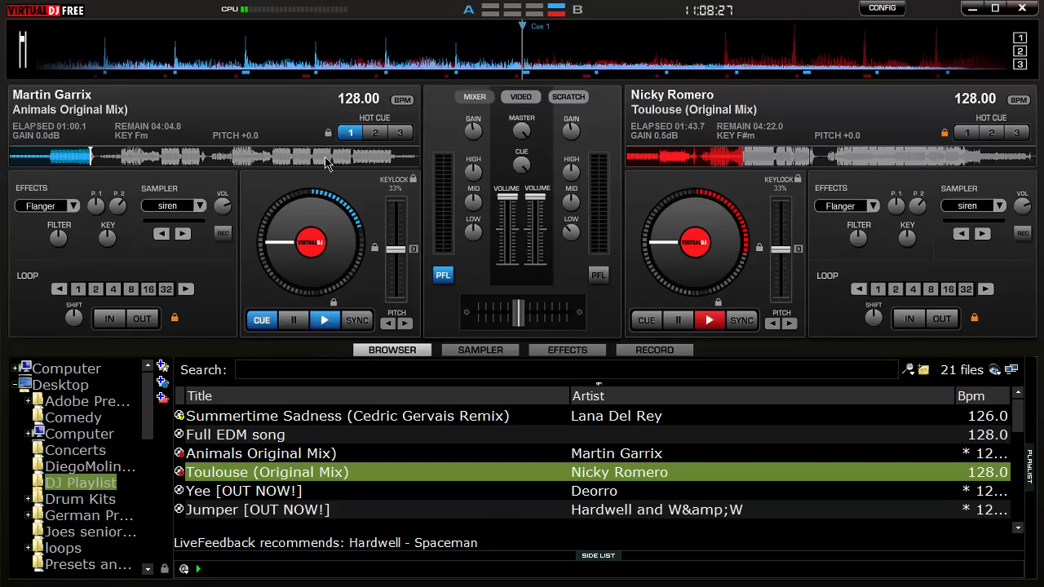
pyautogui.click(712, 159)
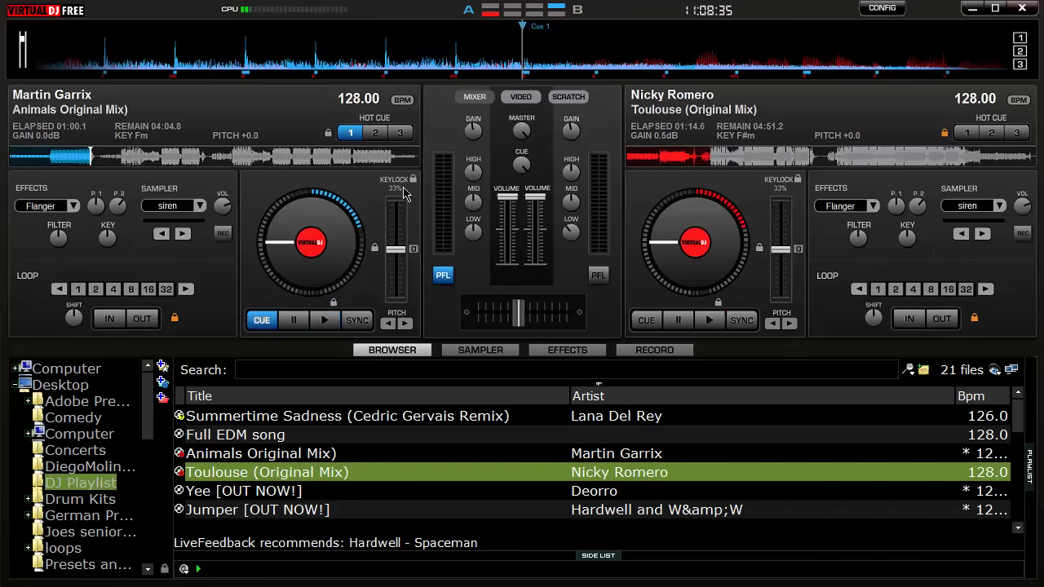
pyautogui.moveTo(685, 226); pyautogui.dragTo(671, 313)
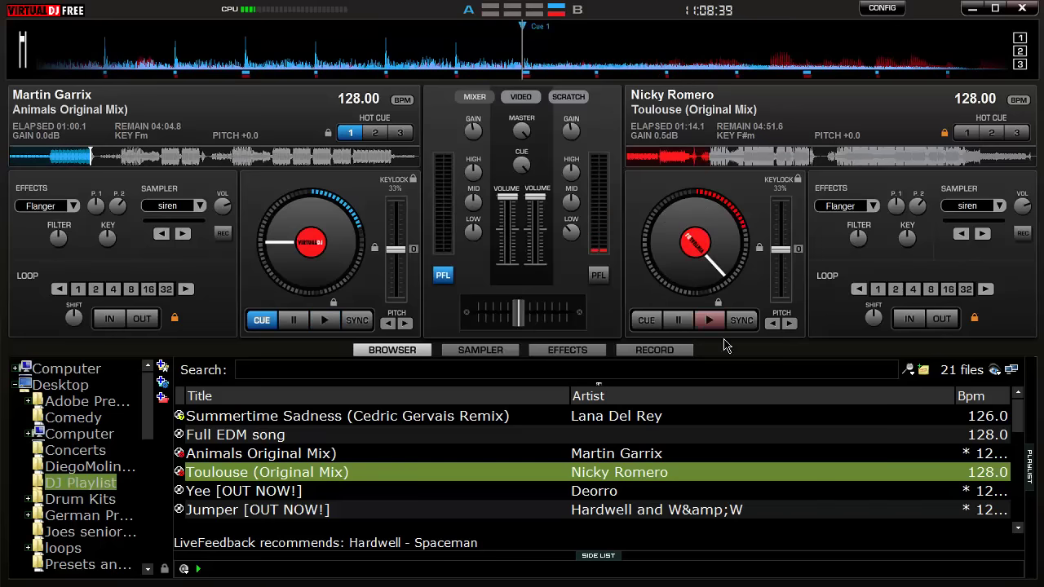
pyautogui.click(708, 323)
pyautogui.click(678, 323)
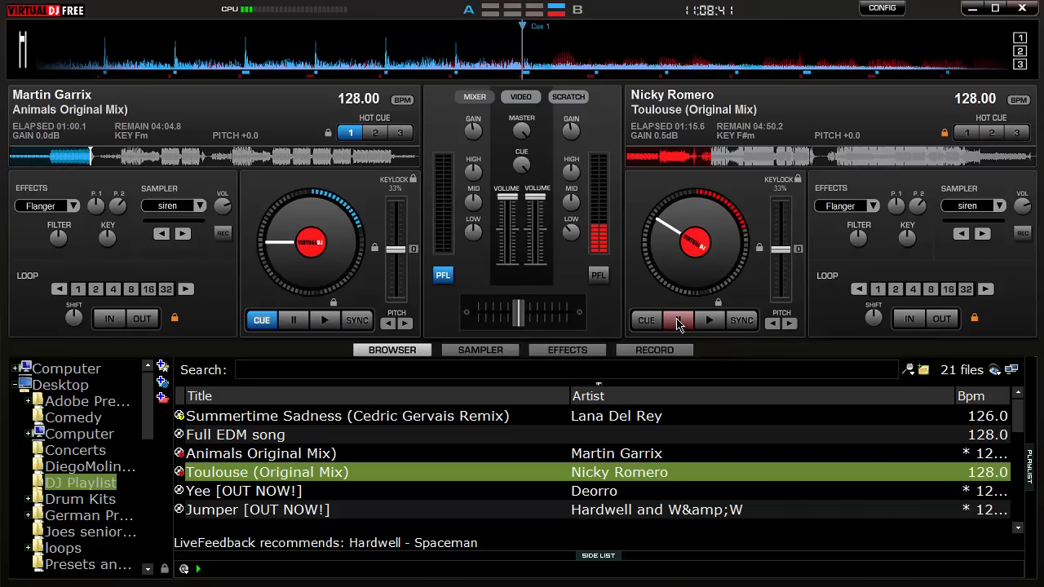
# Step: Nudge Animals around its hot cue, monitor Toulouse in the headphones, and fine-adjust Toulouse by hand around 01:14
pyautogui.moveTo(580, 39)
pyautogui.mouseDown()
pyautogui.moveTo(651, 48)
pyautogui.moveTo(565, 54)
pyautogui.mouseUp()
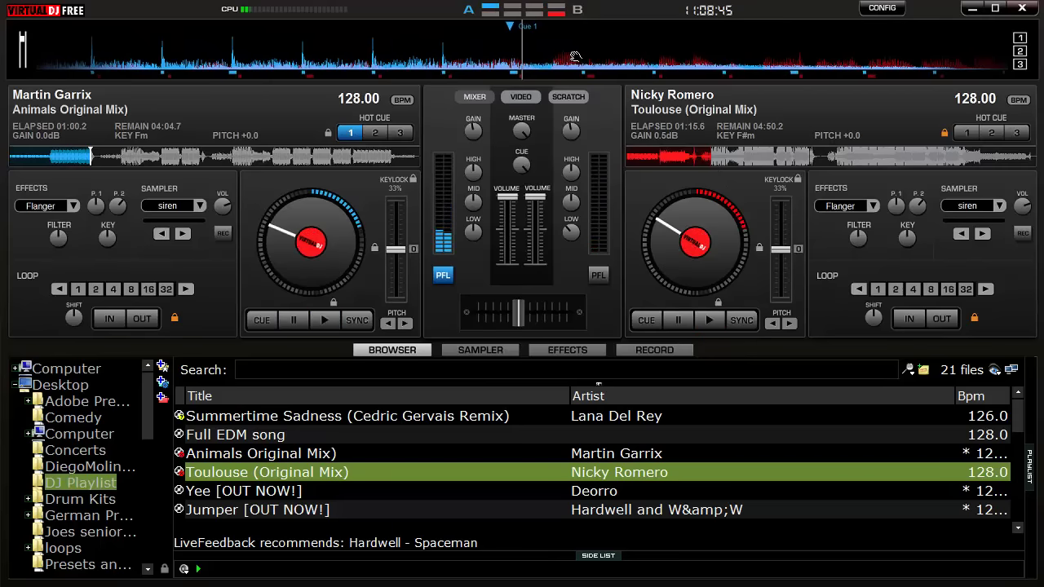
pyautogui.moveTo(680, 253); pyautogui.dragTo(674, 281)
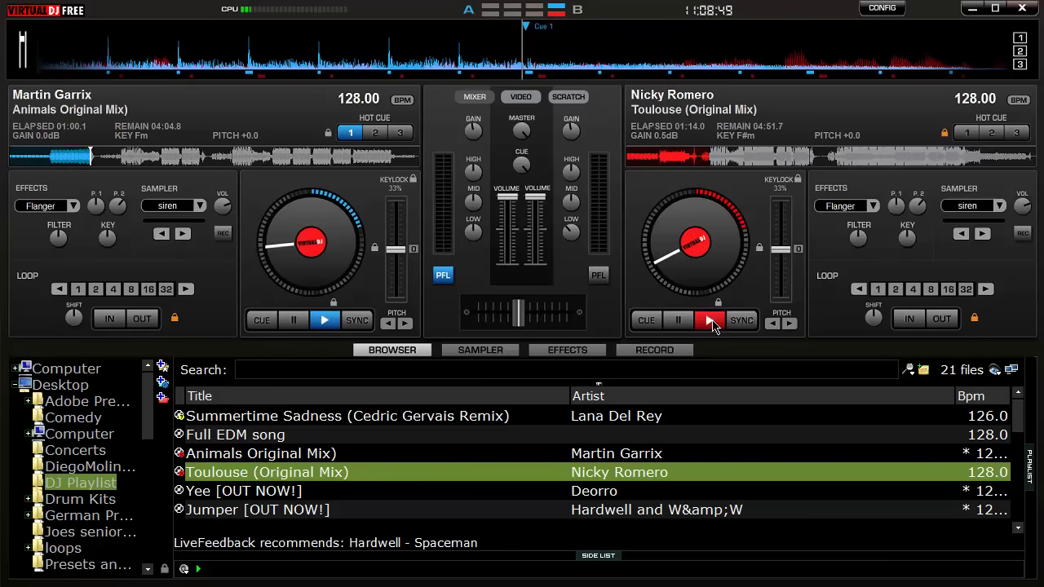
pyautogui.click(712, 323)
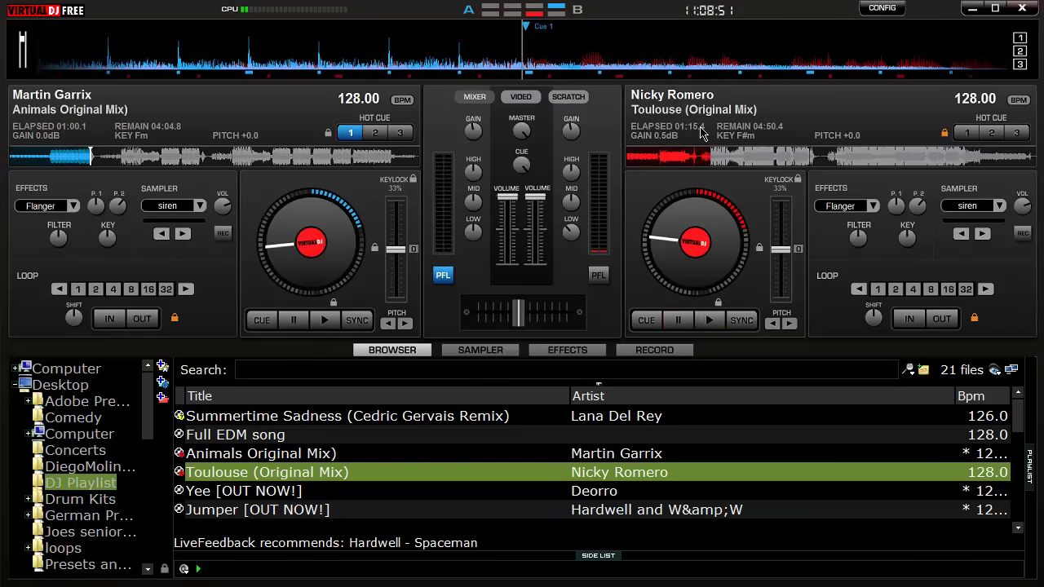
pyautogui.click(601, 275)
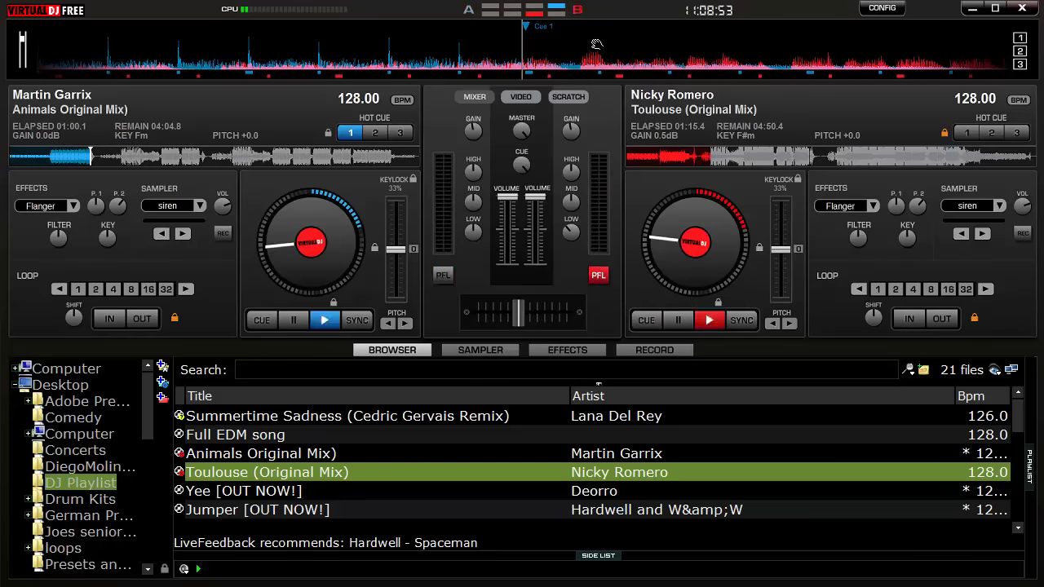
pyautogui.moveTo(597, 44)
pyautogui.mouseDown()
pyautogui.moveTo(718, 51)
pyautogui.moveTo(620, 62)
pyautogui.moveTo(635, 65)
pyautogui.mouseUp()
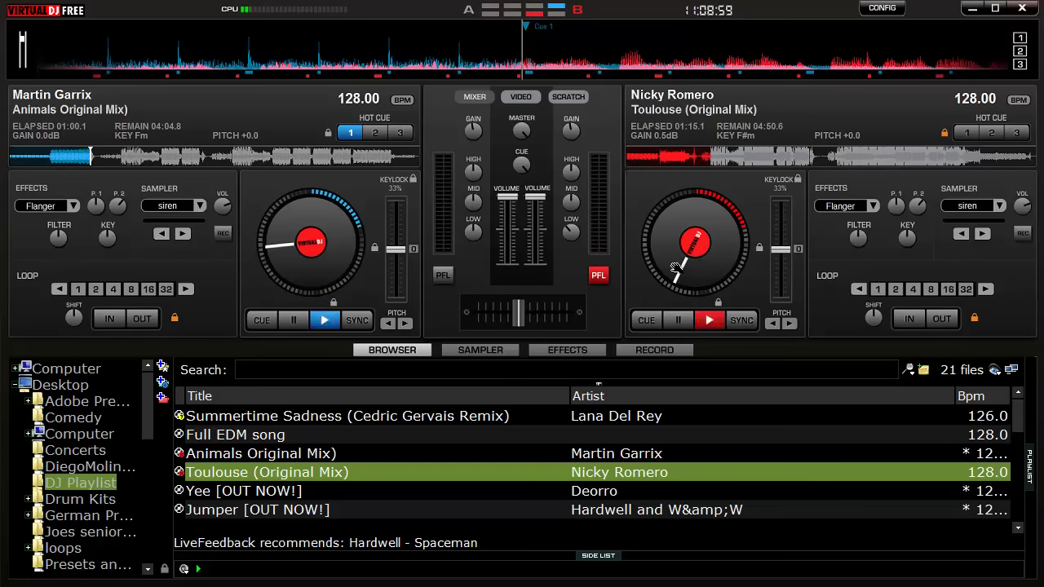
pyautogui.moveTo(676, 268); pyautogui.dragTo(656, 211)
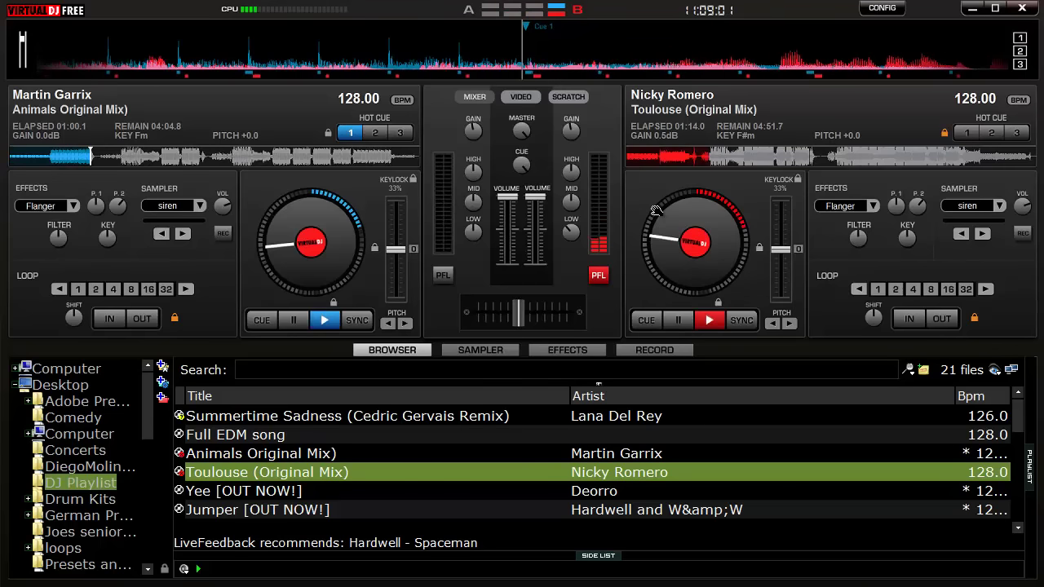
pyautogui.click(676, 320)
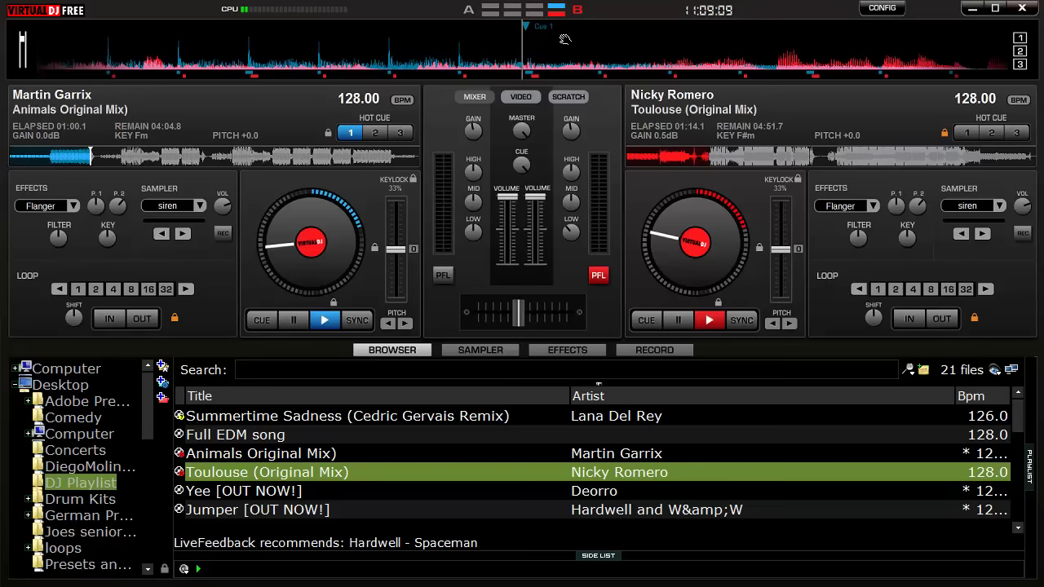
pyautogui.moveTo(599, 40)
pyautogui.mouseDown()
pyautogui.moveTo(618, 43)
pyautogui.moveTo(609, 44)
pyautogui.mouseUp()
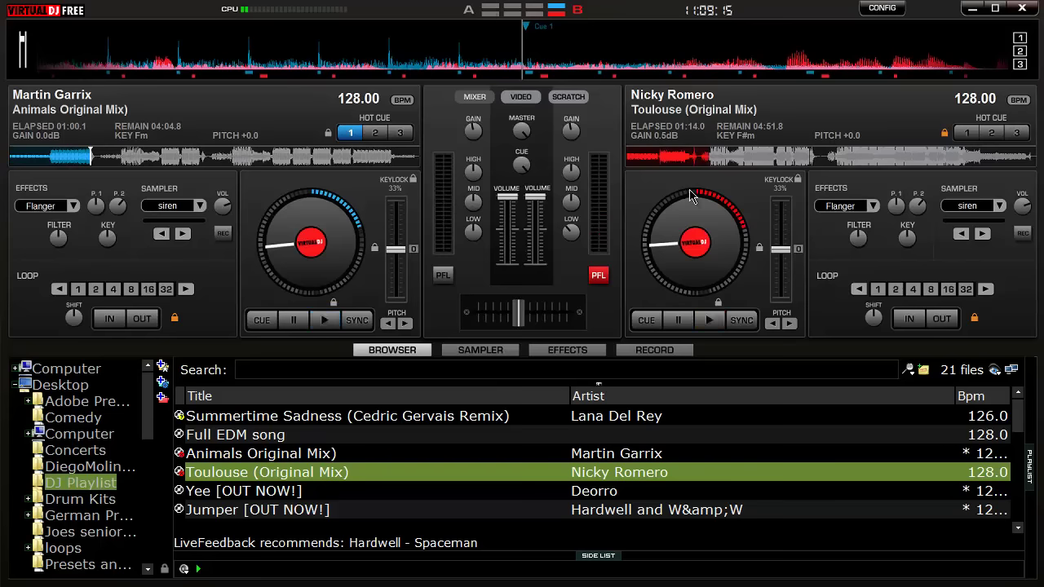
# Step: Audition Toulouse's breakdown entry from about 01:13, stop it at 01:15.1, and set hot cue 1 there
pyautogui.click(704, 157)
pyautogui.click(709, 320)
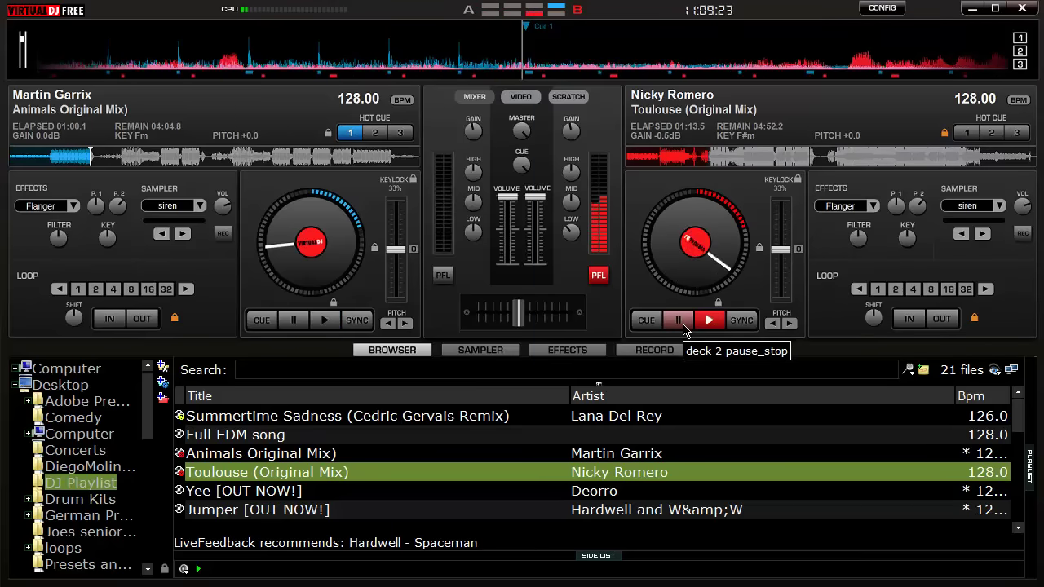
pyautogui.click(680, 323)
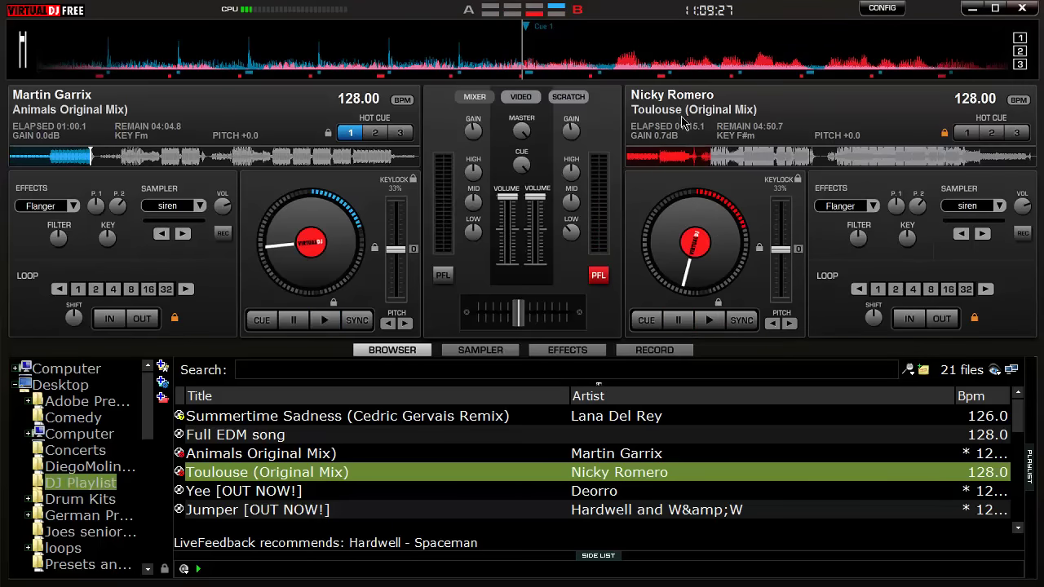
pyautogui.click(957, 129)
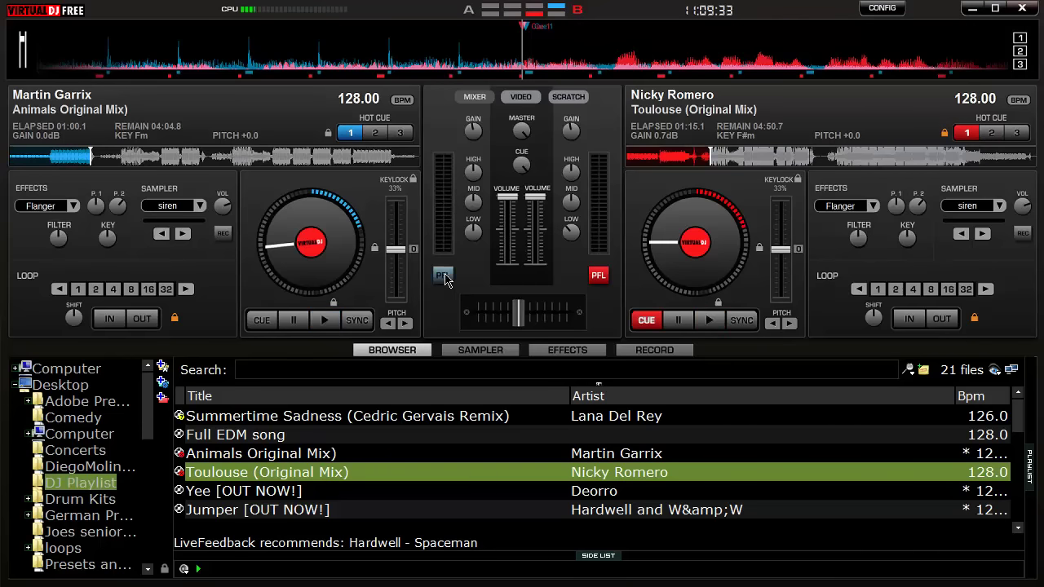
# Step: Monitor Animals in the headphones, nudge its position around 01:00, and move the crossfader fully to deck A
pyautogui.click(558, 12)
pyautogui.moveTo(585, 40); pyautogui.dragTo(575, 45)
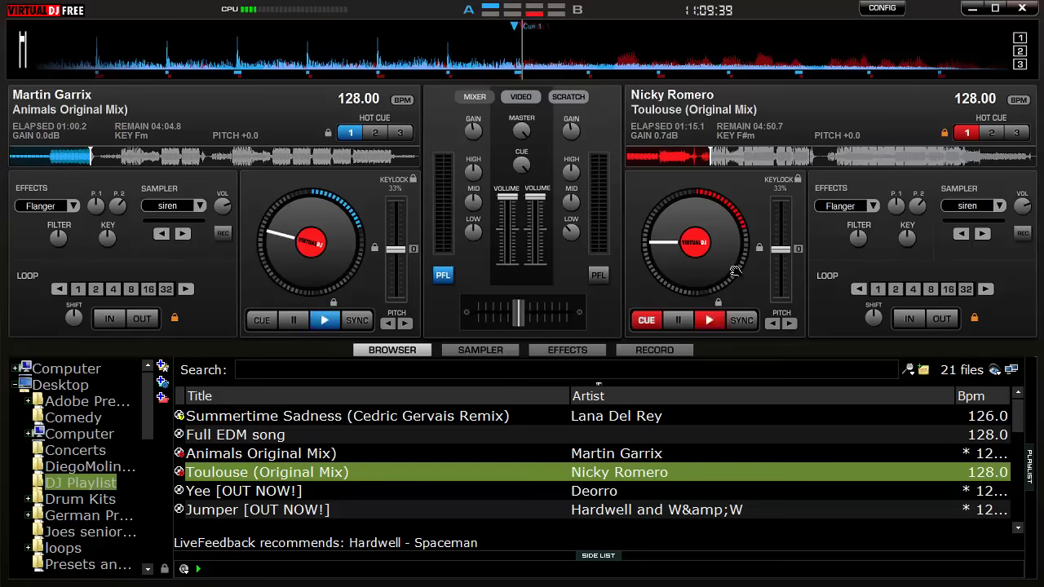
pyautogui.moveTo(516, 312); pyautogui.dragTo(478, 313)
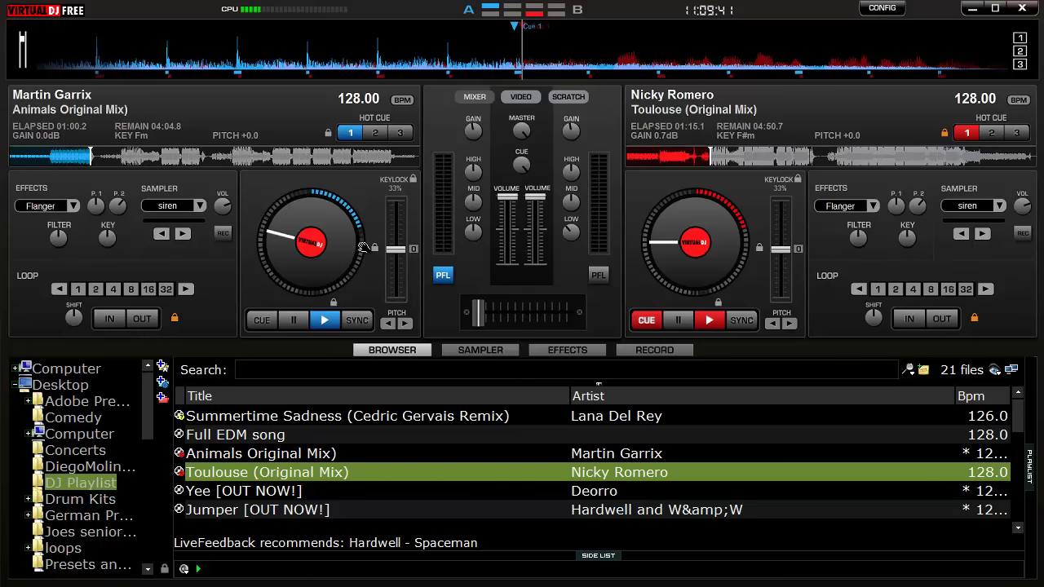
# Step: Play Animals from about 00:42 and start Toulouse from its hot cue 1 as Animals reaches its own hot cue
pyautogui.click(79, 158)
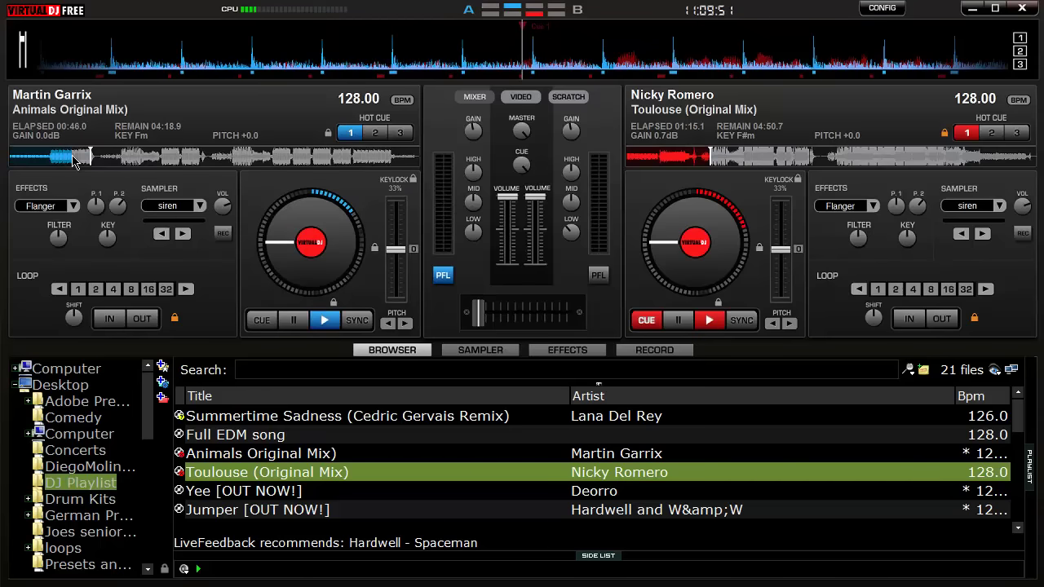
pyautogui.click(67, 158)
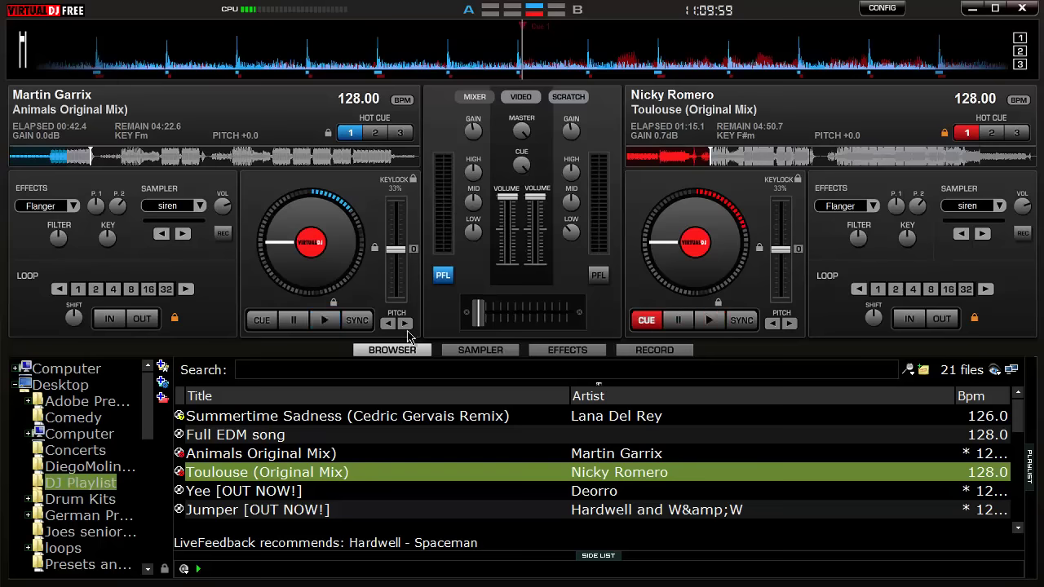
pyautogui.click(325, 320)
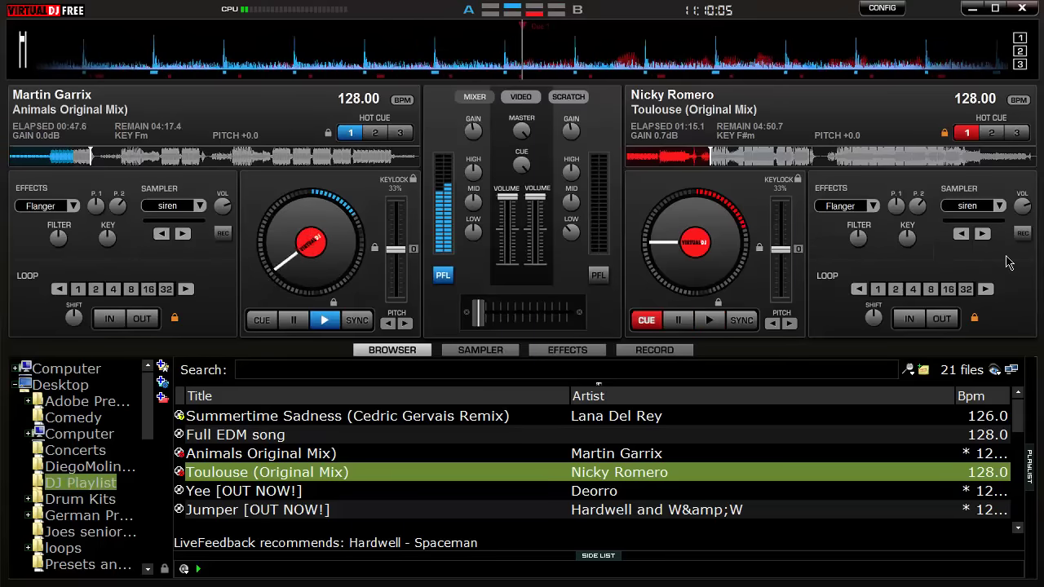
pyautogui.click(967, 133)
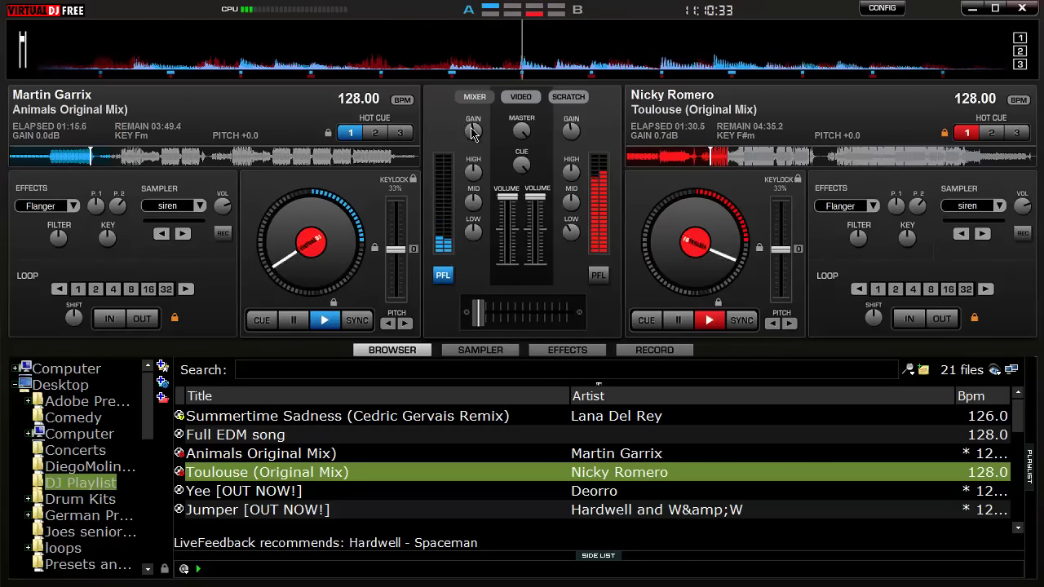
# Step: Raise Animals' gain to 2.5 dB, then return it to its cue point and stop Toulouse
pyautogui.moveTo(471, 133); pyautogui.dragTo(470, 125)
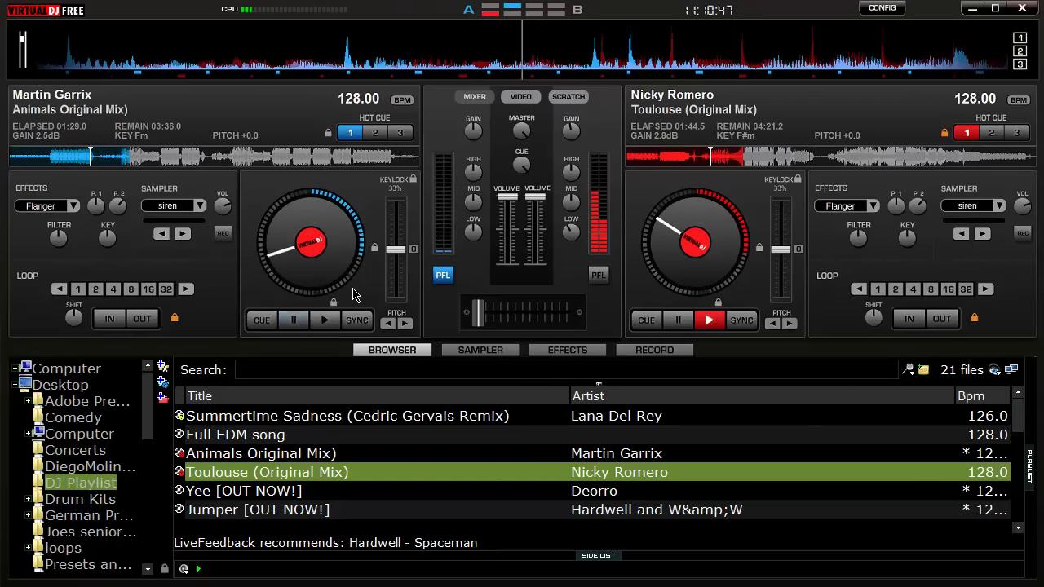
pyautogui.click(262, 320)
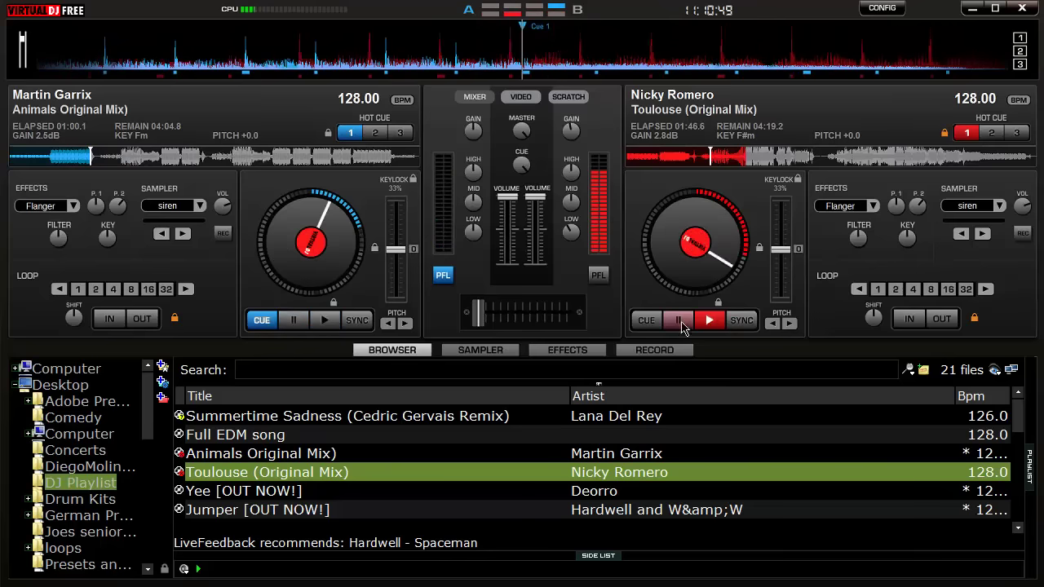
pyautogui.click(744, 138)
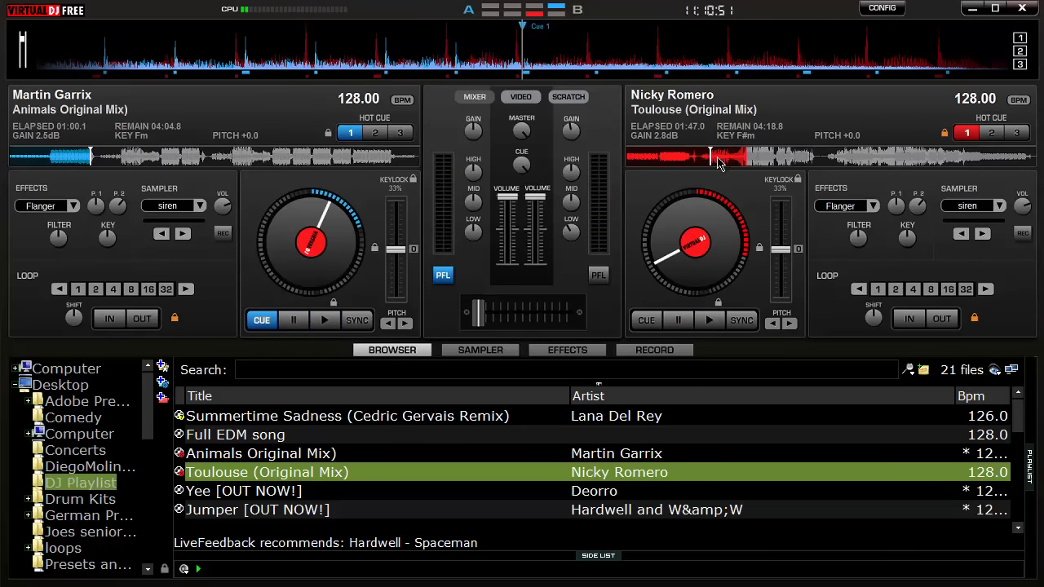
# Step: Play Animals from about 01:15 in its breakdown, start Toulouse from hot cue 1, and sync Toulouse to it
pyautogui.click(103, 160)
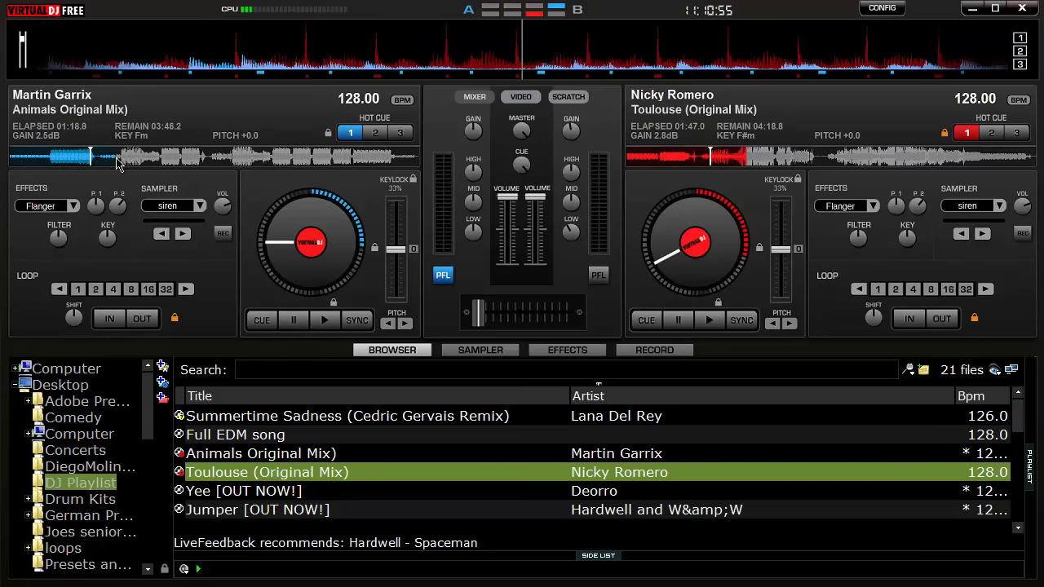
pyautogui.click(120, 163)
pyautogui.click(120, 162)
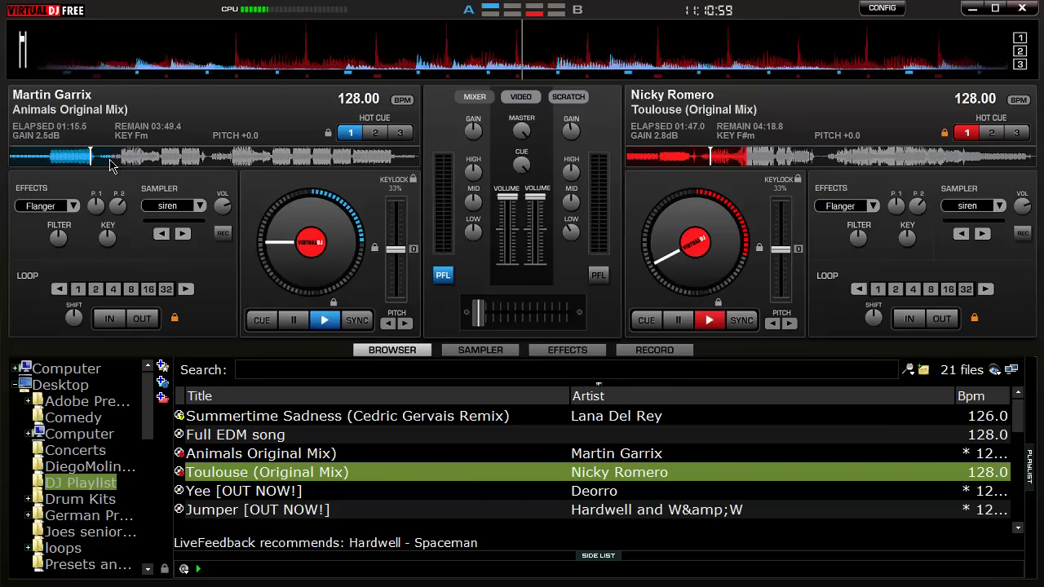
pyautogui.click(326, 324)
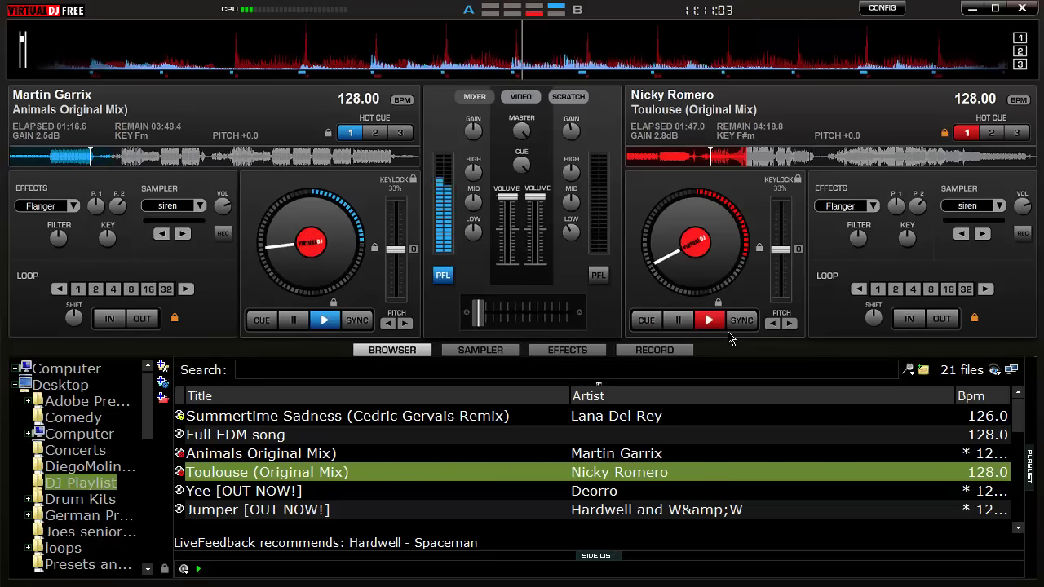
pyautogui.click(965, 134)
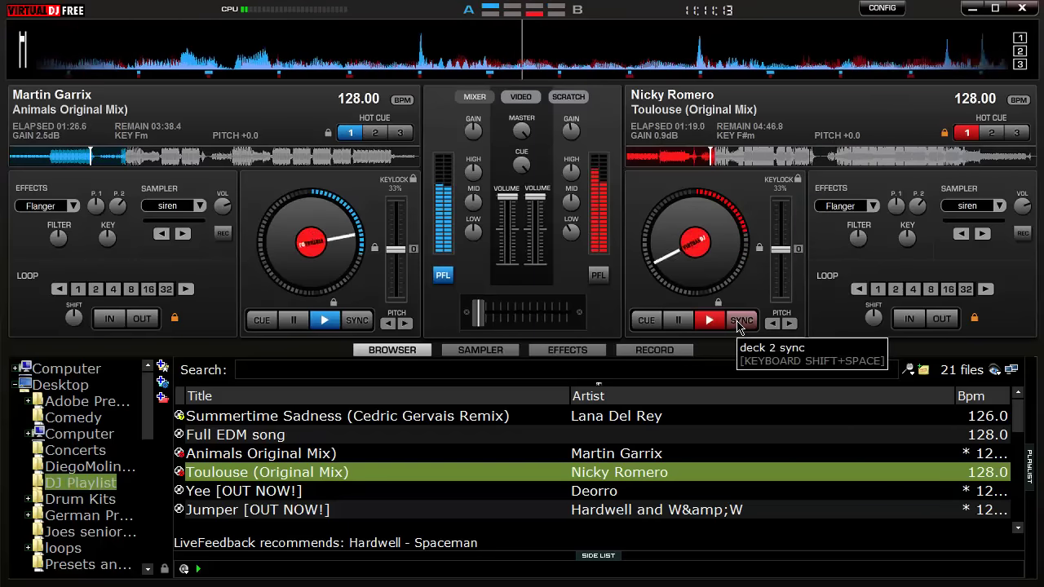
pyautogui.click(740, 321)
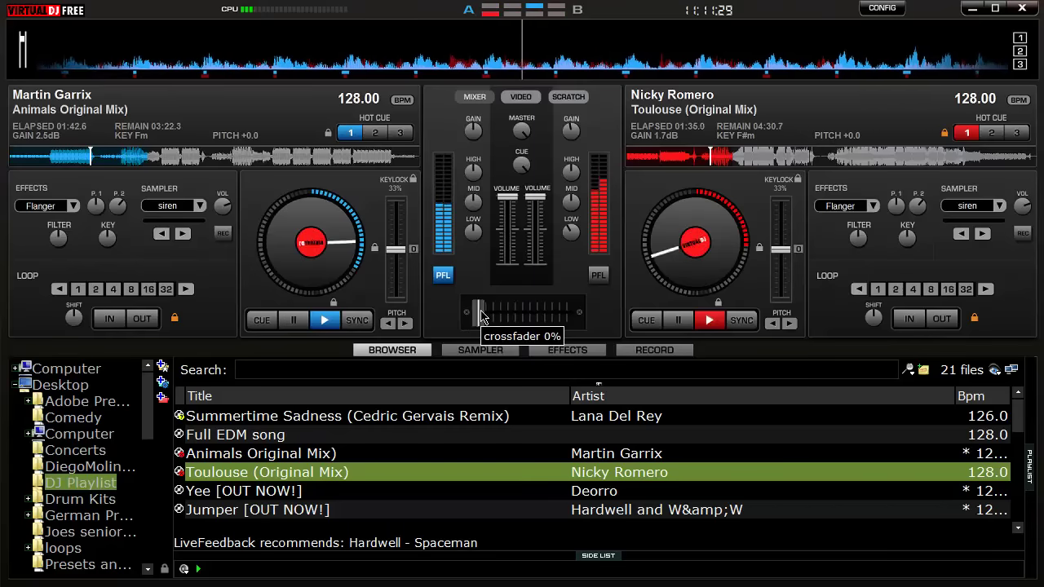
# Step: Crossfade fully from Animals to Toulouse and back, stop both decks, and return Animals to about 00:28
pyautogui.moveTo(481, 311); pyautogui.dragTo(587, 323)
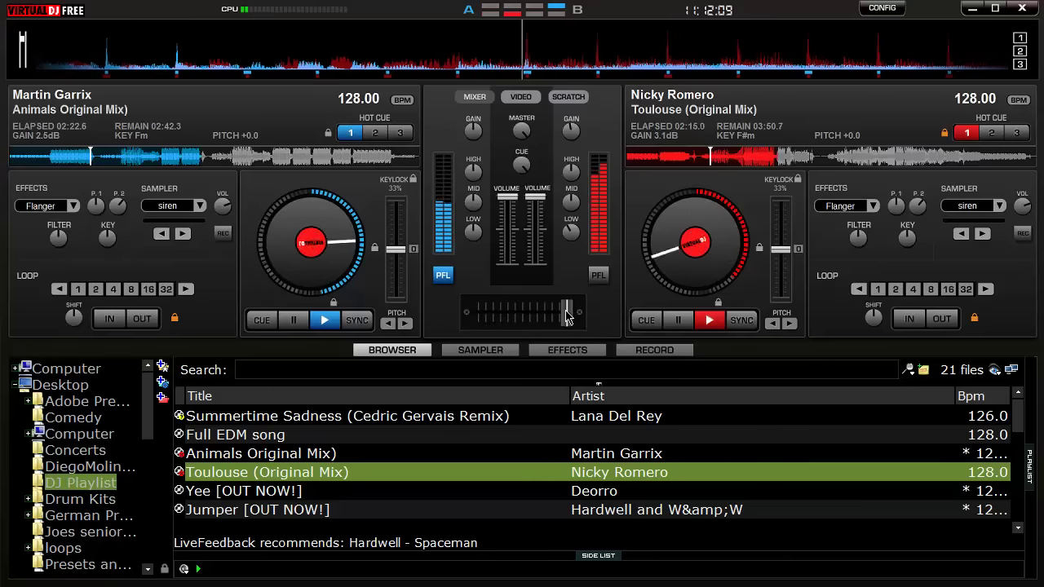
pyautogui.moveTo(567, 312); pyautogui.dragTo(477, 312)
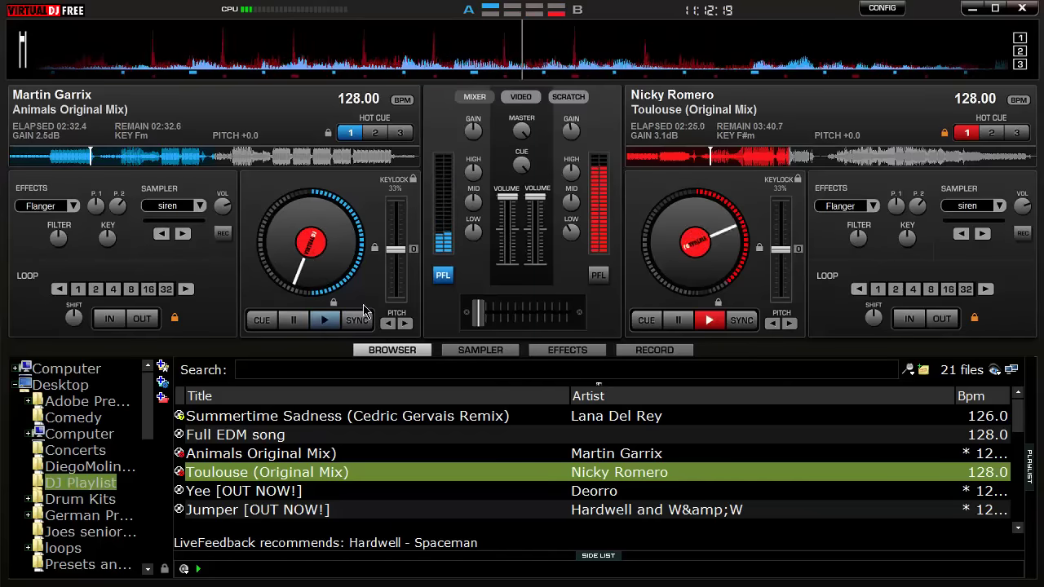
pyautogui.click(677, 320)
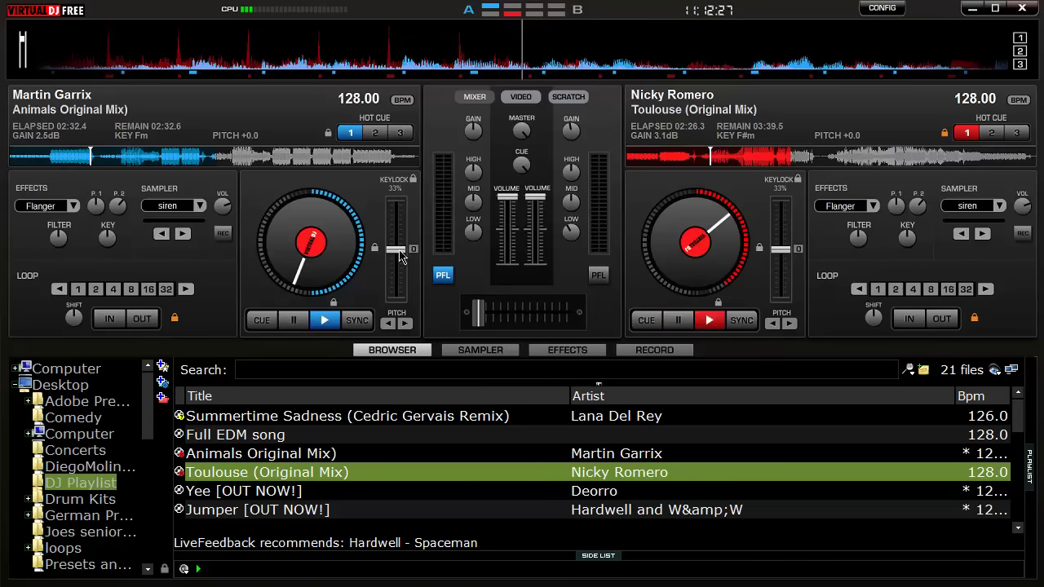
pyautogui.click(49, 166)
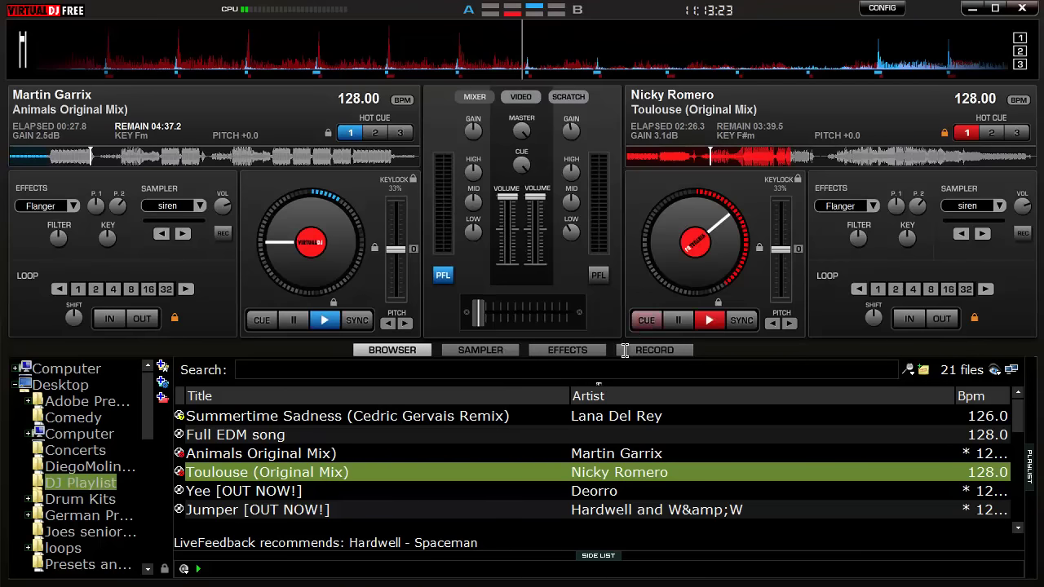
# Step: Minimize VirtualDJ, switch to Windows Photo Viewer to examine the Camelot key wheel, and close the image
pyautogui.click(973, 8)
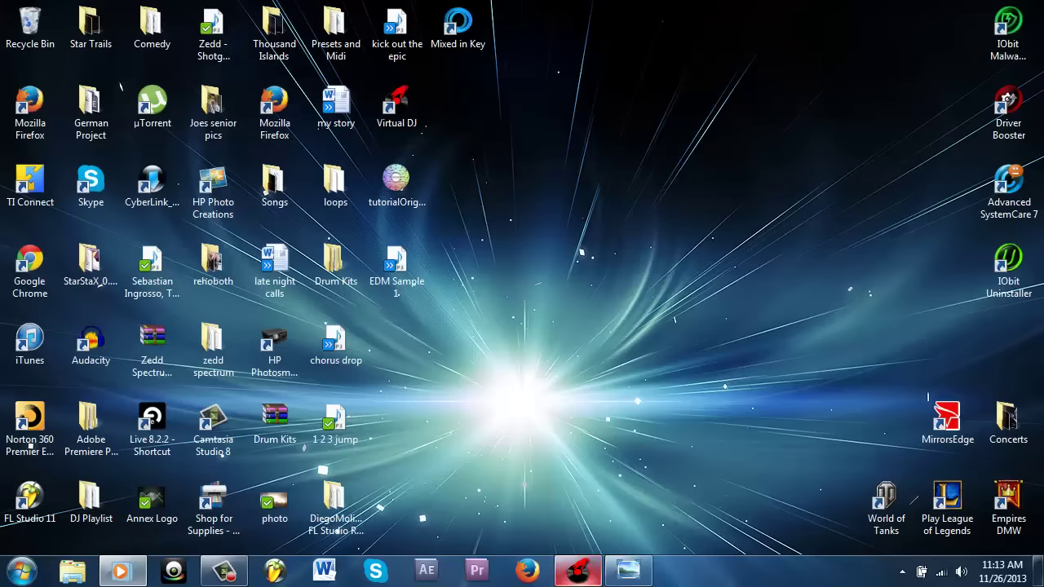
pyautogui.click(628, 571)
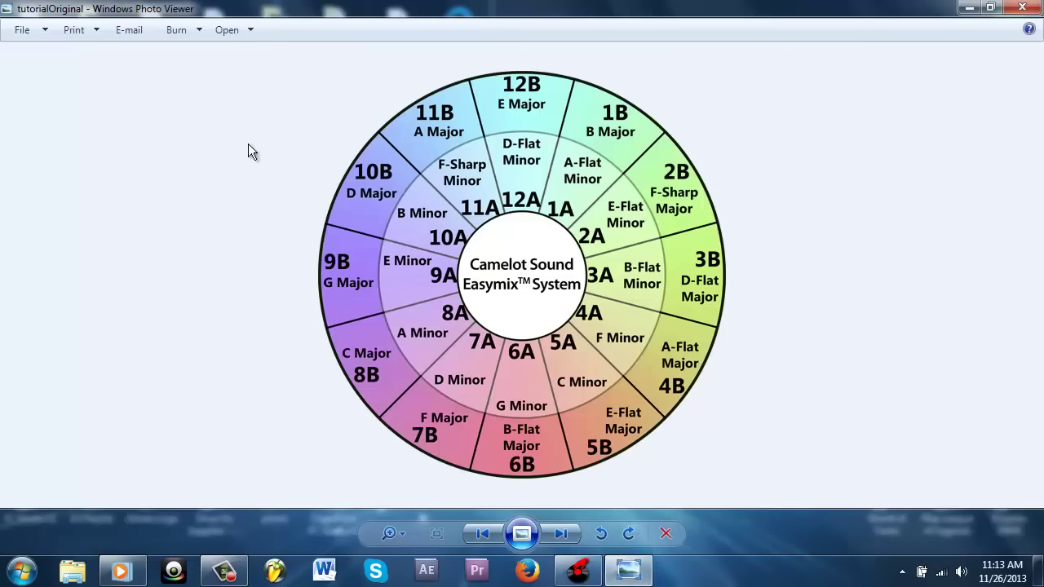
pyautogui.click(1023, 8)
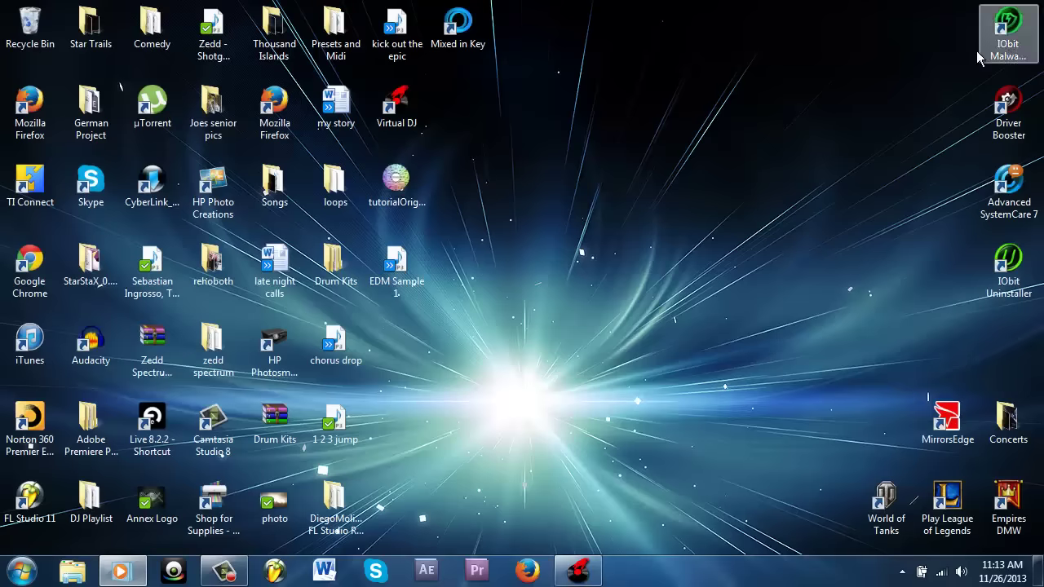